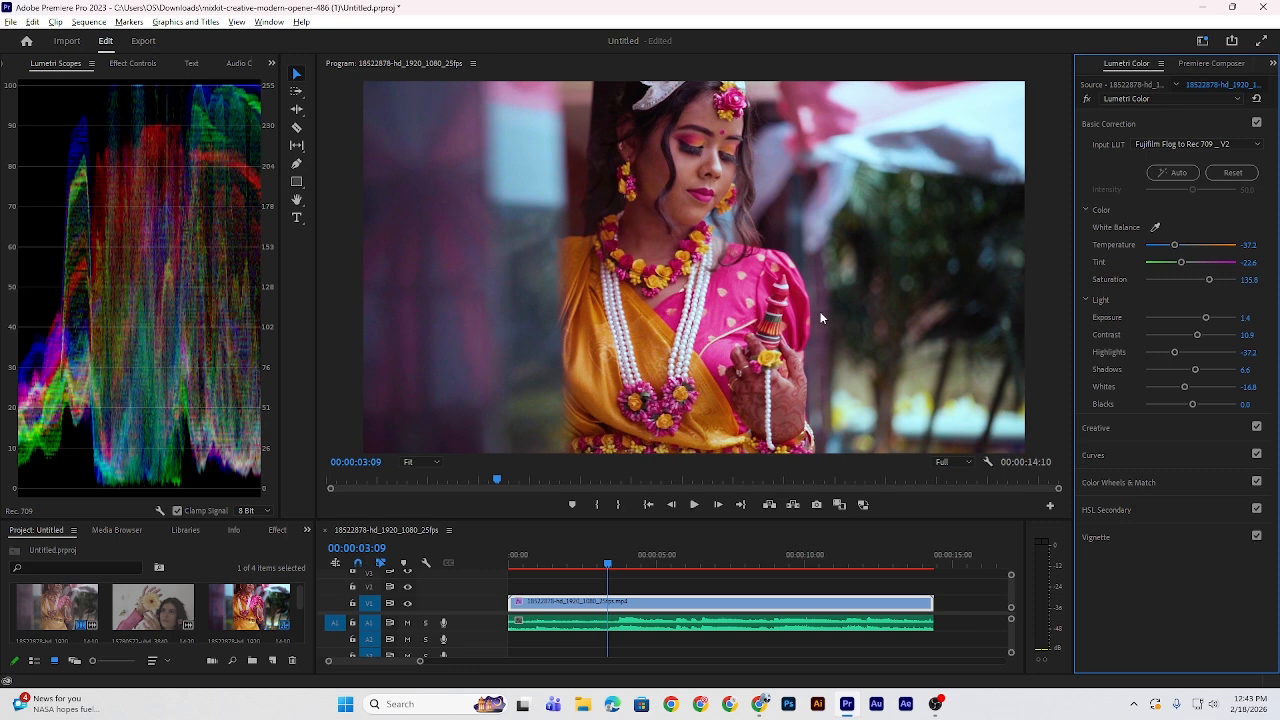
Step: Compare the graded clip with Basic Correction disabled and re-enabled, and stop its playback
{"action": "left_click", "coordinate": [1257, 123]}
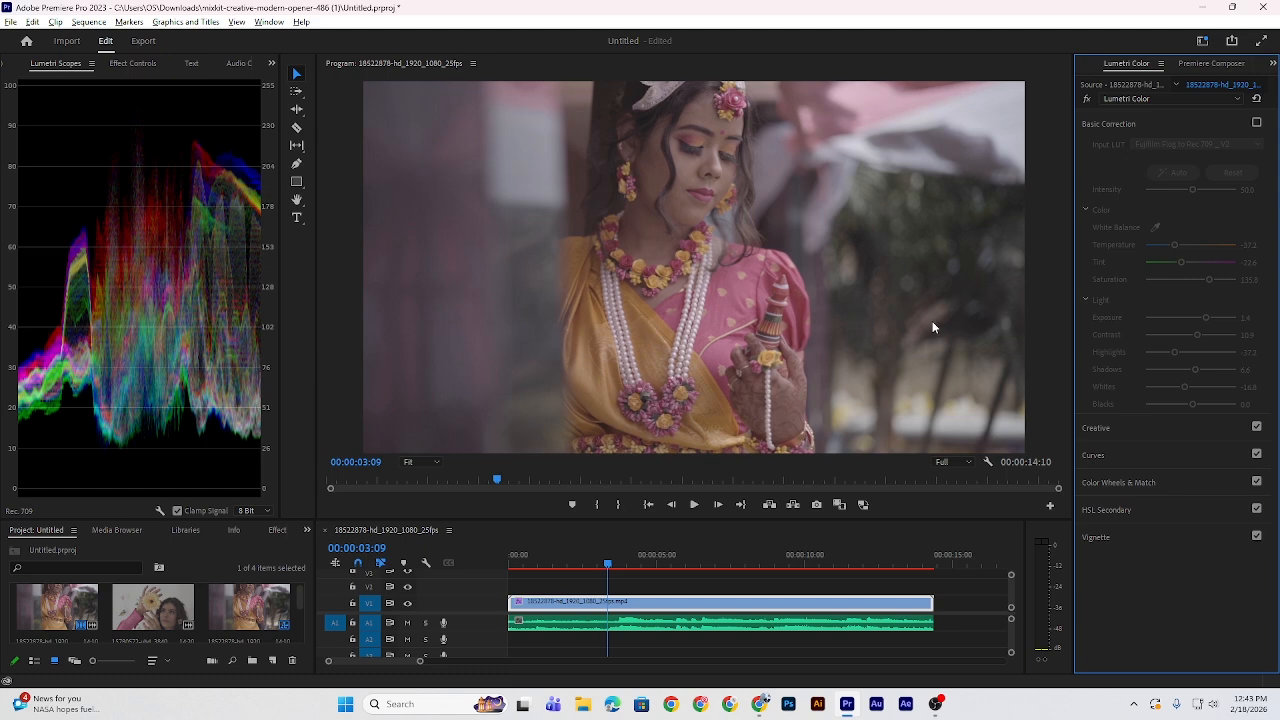
{"action": "left_click", "coordinate": [1257, 123]}
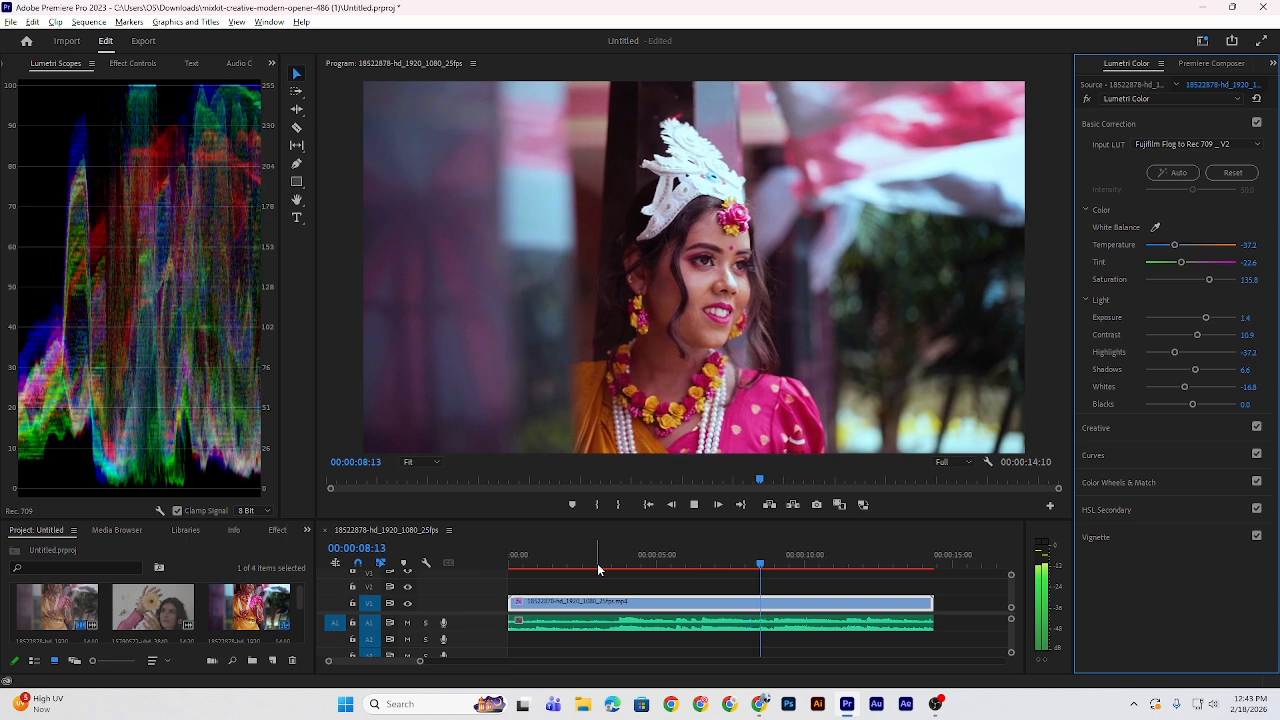
{"action": "key", "text": "space"}
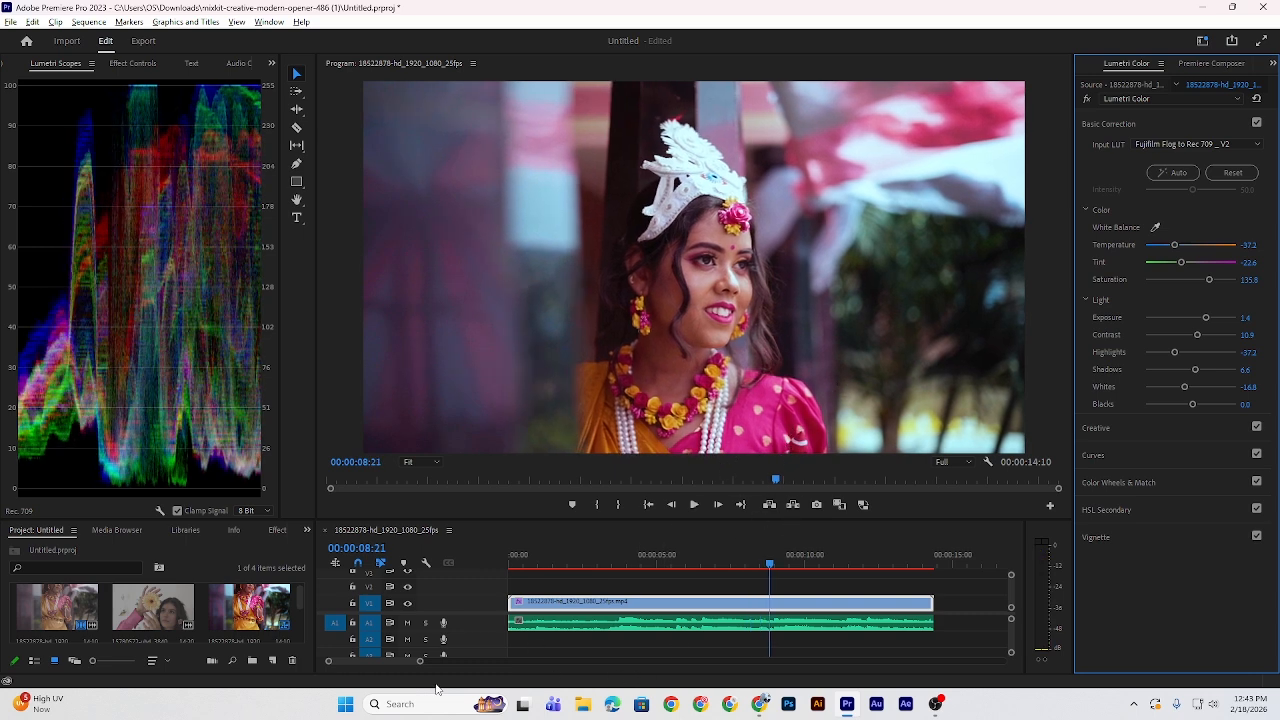
Step: Add the ungraded 18522878-hd_1920_1080_25fps clip to the timeline after the graded one and move the playhead to its start
{"action": "left_click_drag", "start_coordinate": [421, 663], "coordinate": [475, 661]}
{"action": "left_click_drag", "start_coordinate": [86, 622], "coordinate": [718, 617]}
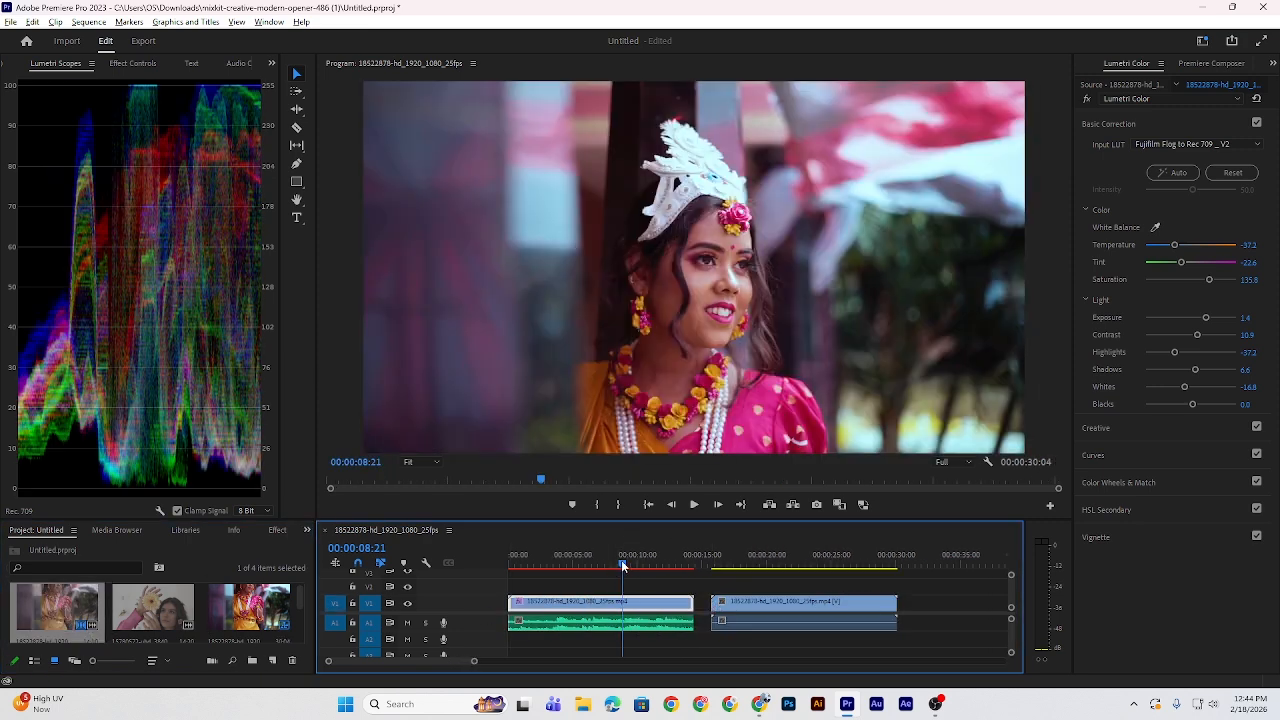
{"action": "left_click_drag", "start_coordinate": [622, 564], "coordinate": [712, 580]}
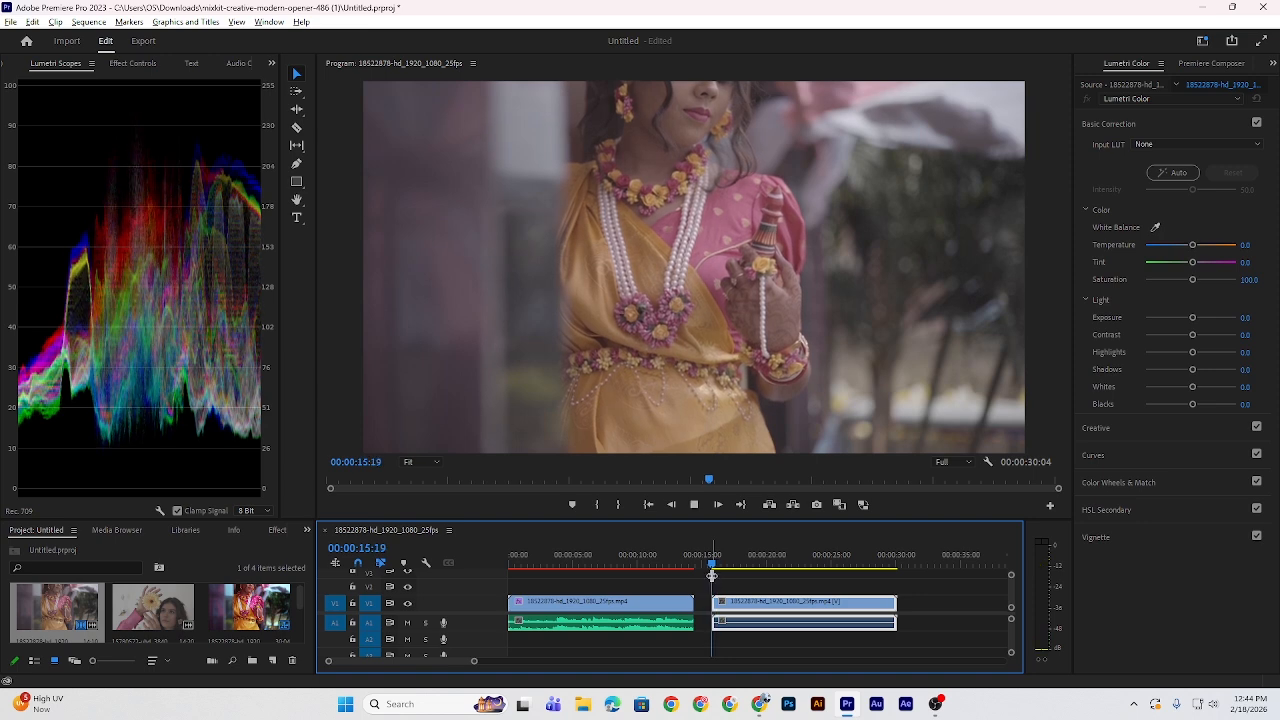
Step: Play the ungraded clip and the graded clip from their beginnings to compare their colours
{"action": "key", "text": "space"}
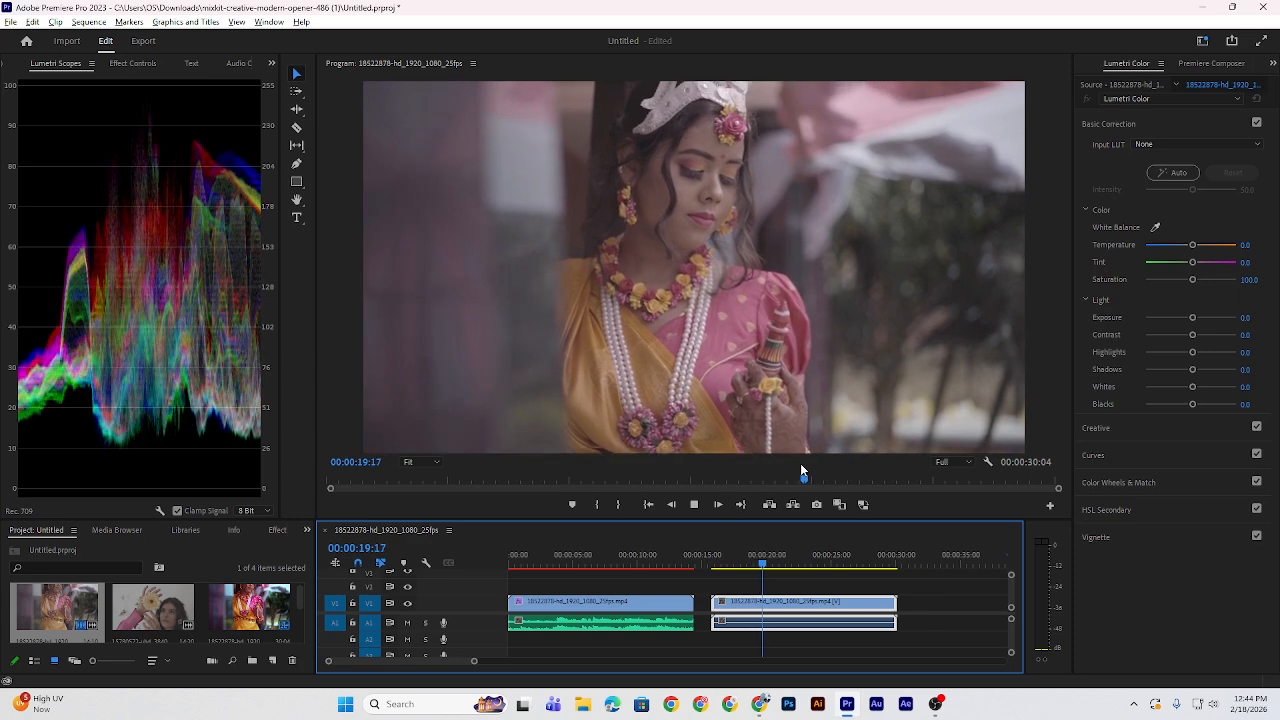
{"action": "key", "text": "space"}
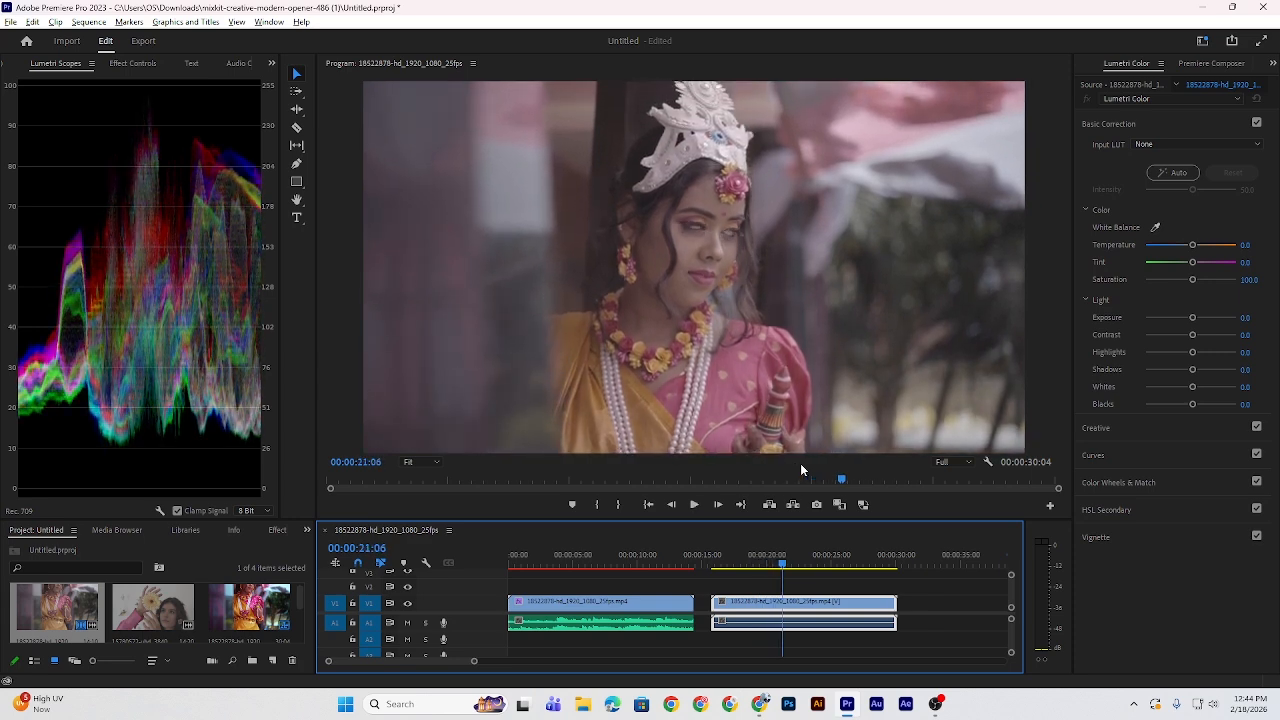
{"action": "key", "text": "Home"}
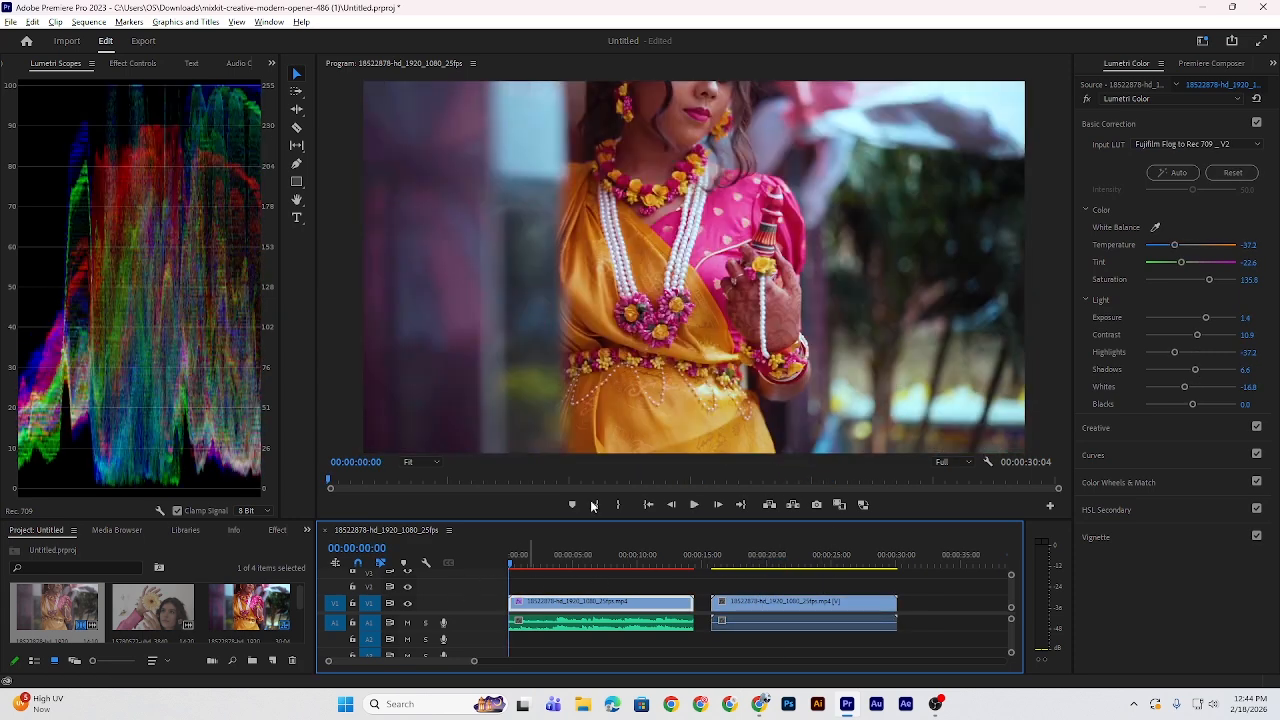
{"action": "key", "text": "space"}
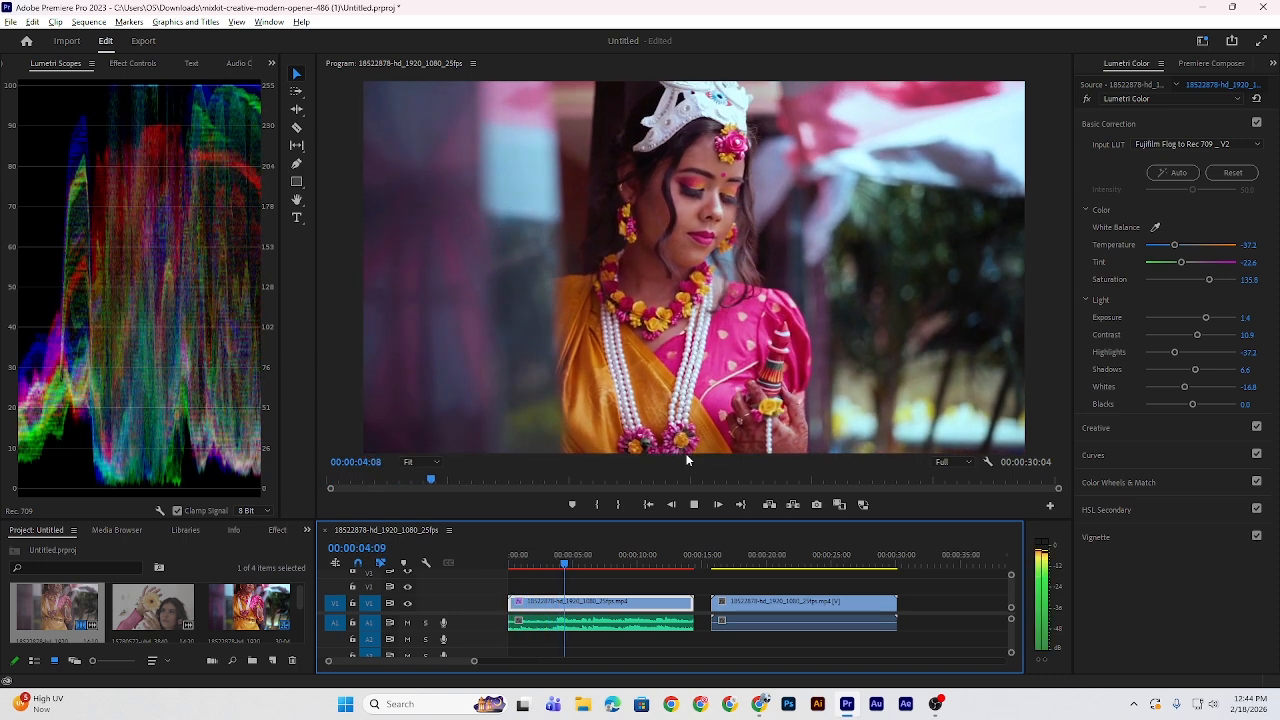
{"action": "key", "text": "space"}
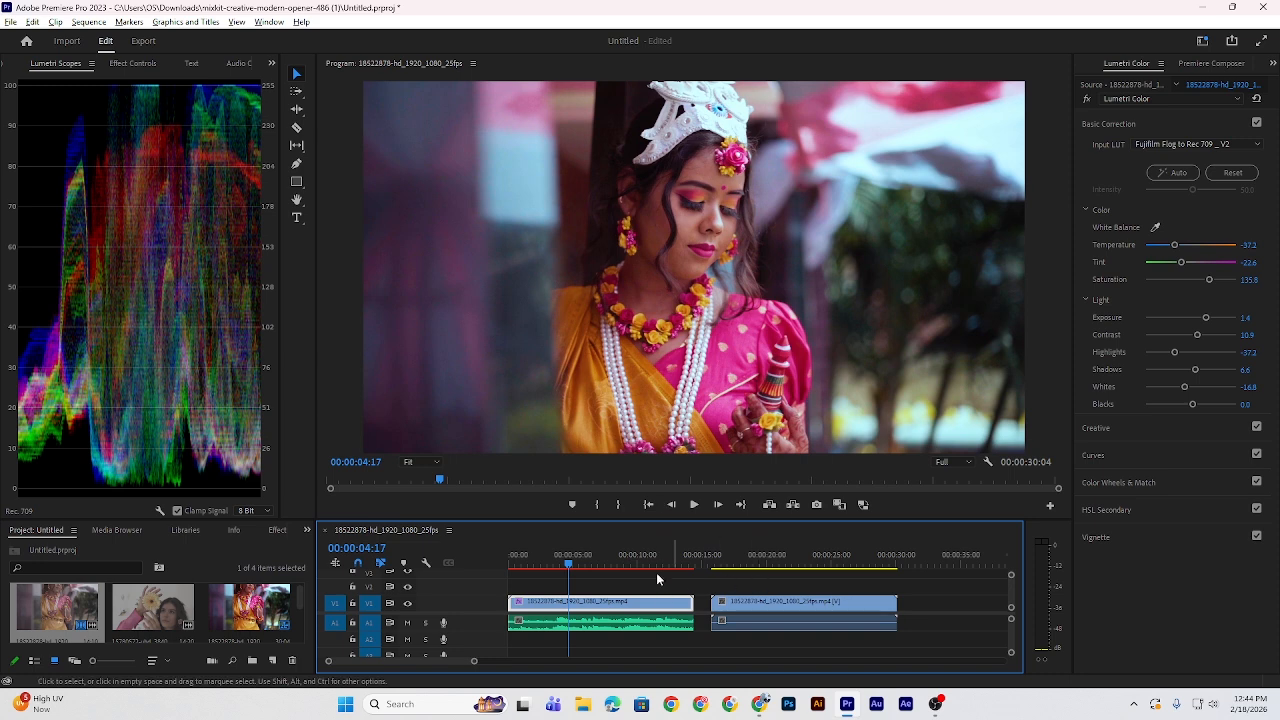
Step: Unlink the second clip's video and audio, and delete its audio track item
{"action": "left_click_drag", "start_coordinate": [567, 563], "coordinate": [717, 577]}
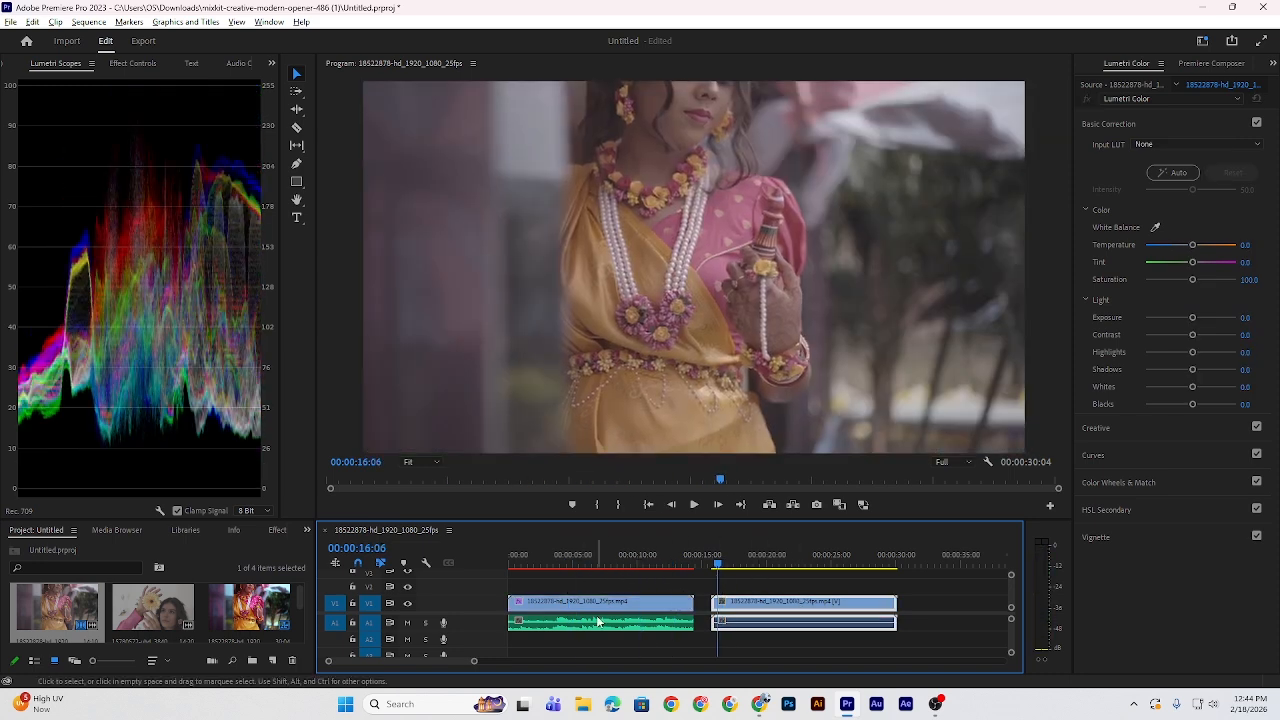
{"action": "right_click", "coordinate": [776, 607]}
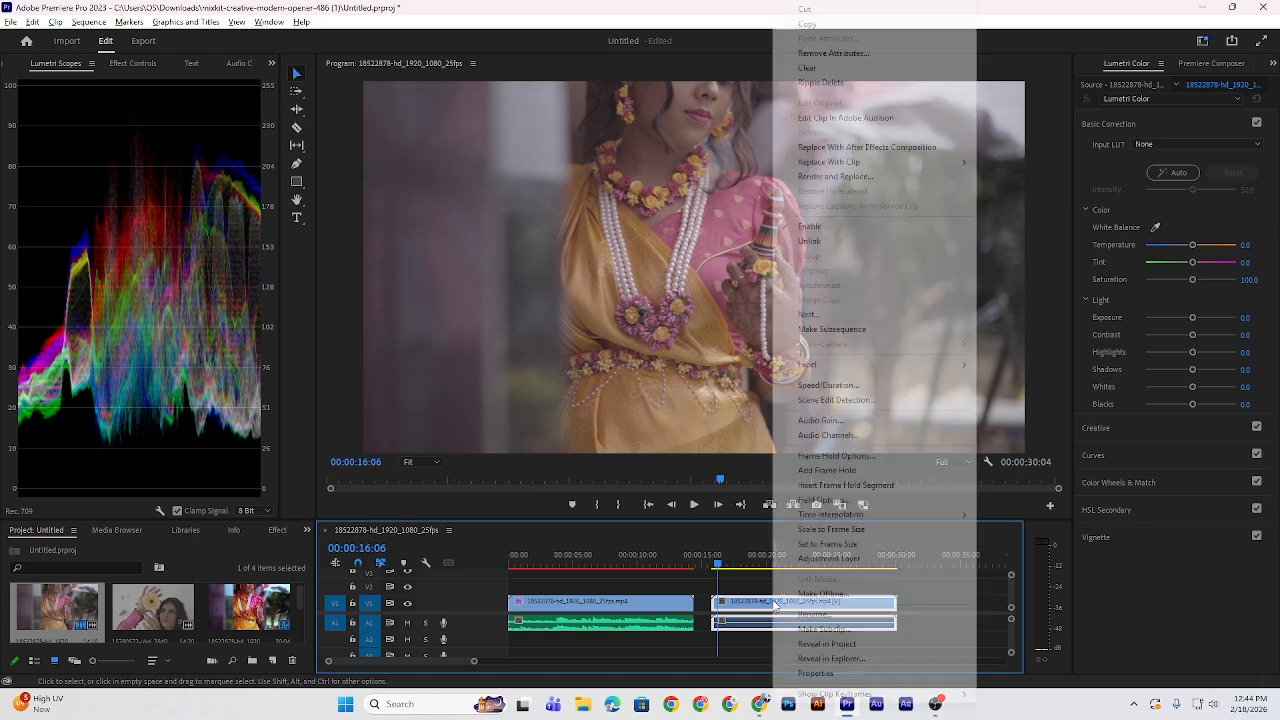
{"action": "left_click", "coordinate": [831, 241]}
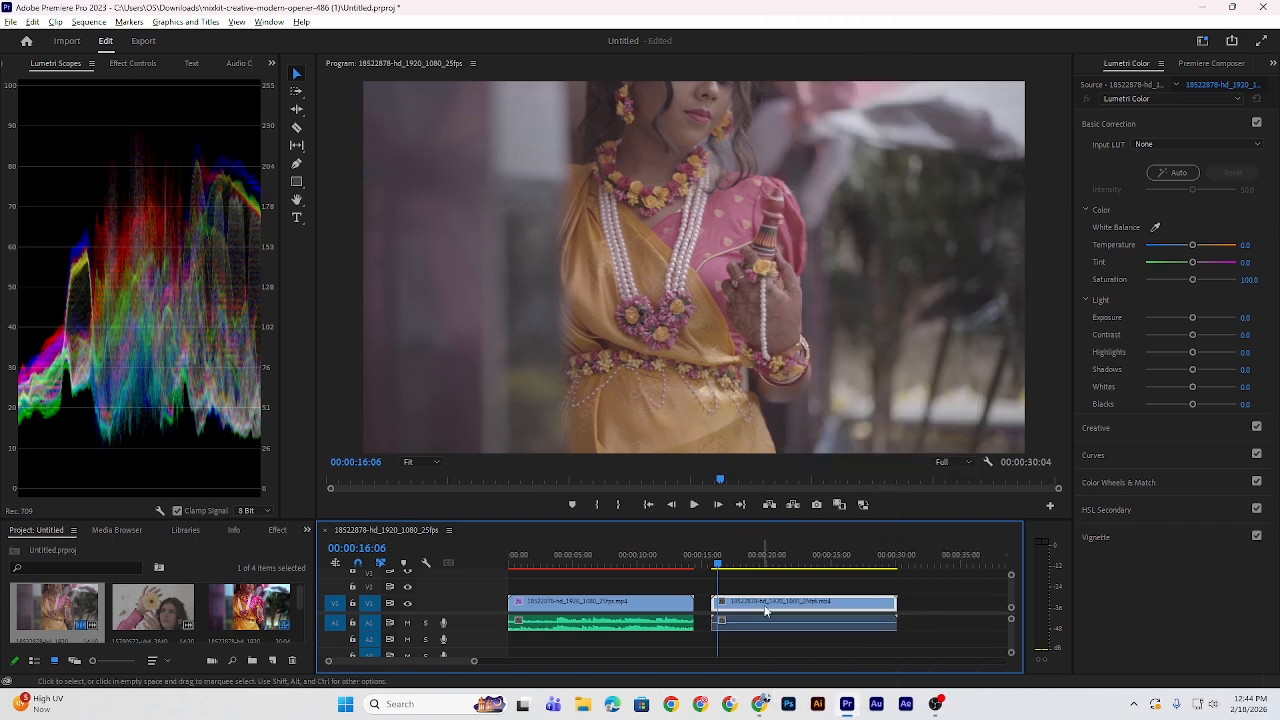
{"action": "left_click", "coordinate": [766, 622]}
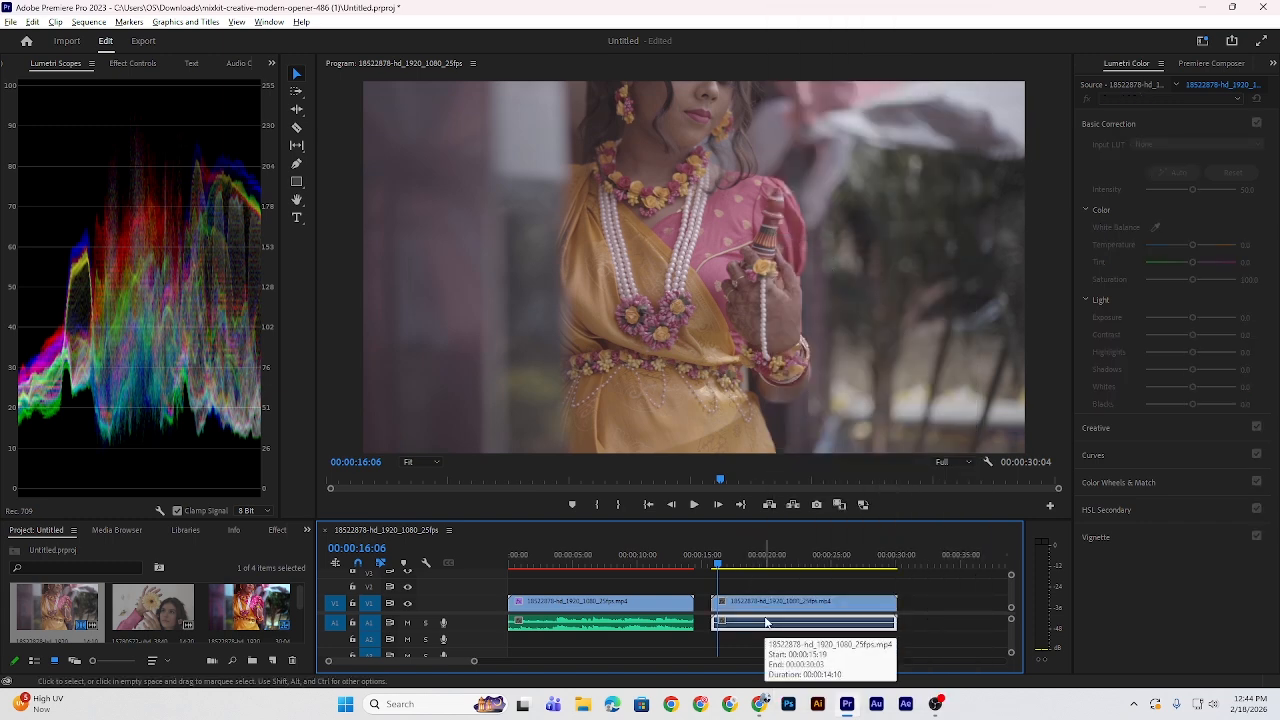
{"action": "key", "text": "Delete"}
Step: Park the playhead at 00:00:20:00 in the ungraded clip and check whether Lumetri Color is enabled among the available panels
{"action": "left_click", "coordinate": [716, 566]}
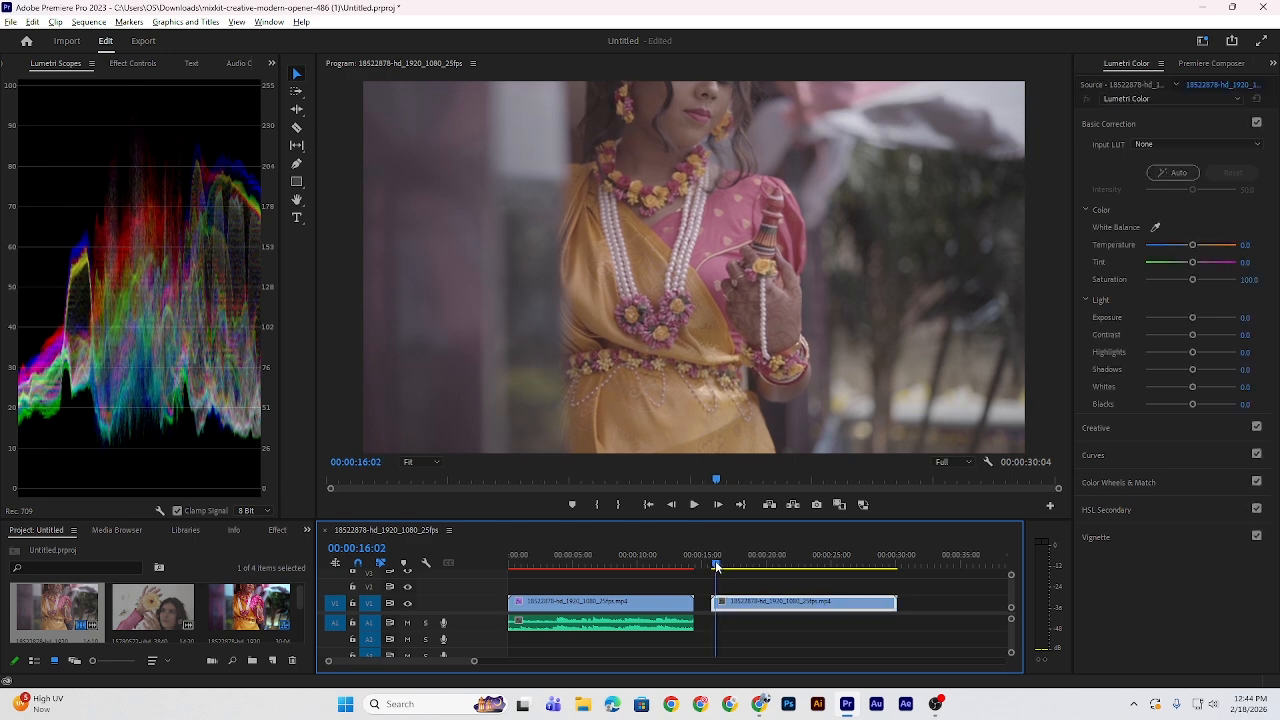
{"action": "left_click_drag", "start_coordinate": [715, 566], "coordinate": [767, 566]}
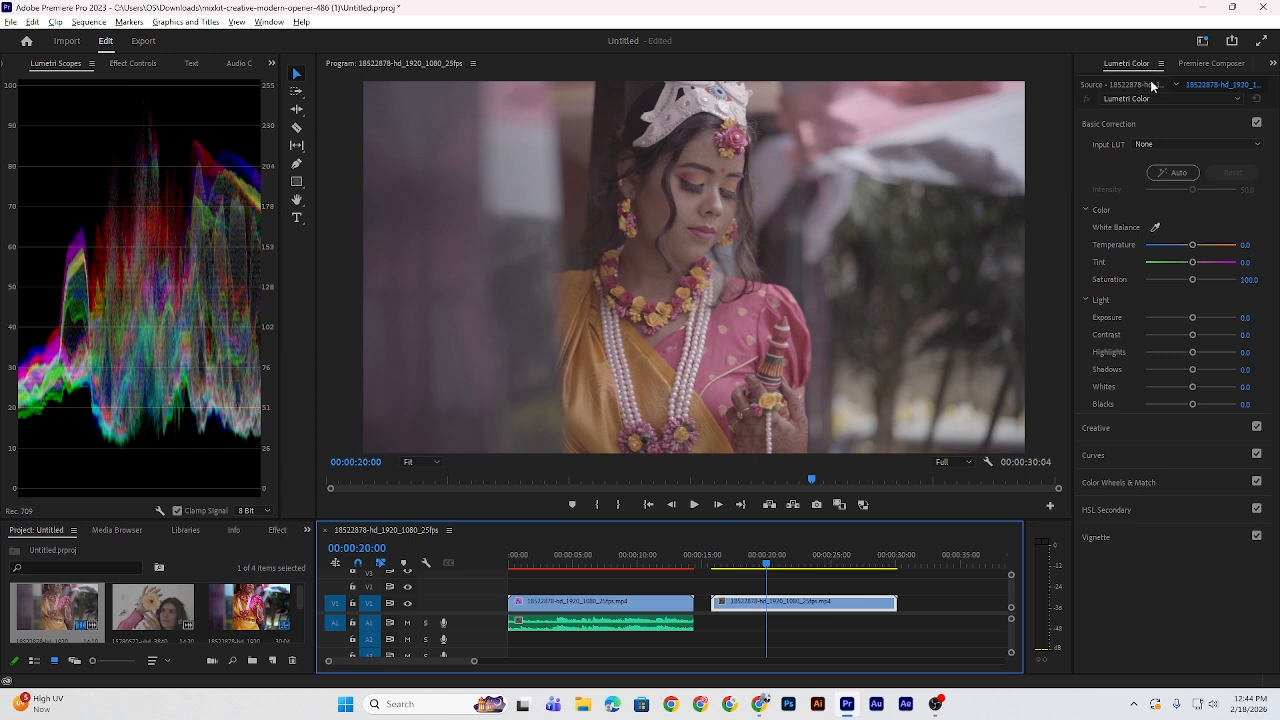
{"action": "left_click", "coordinate": [276, 22]}
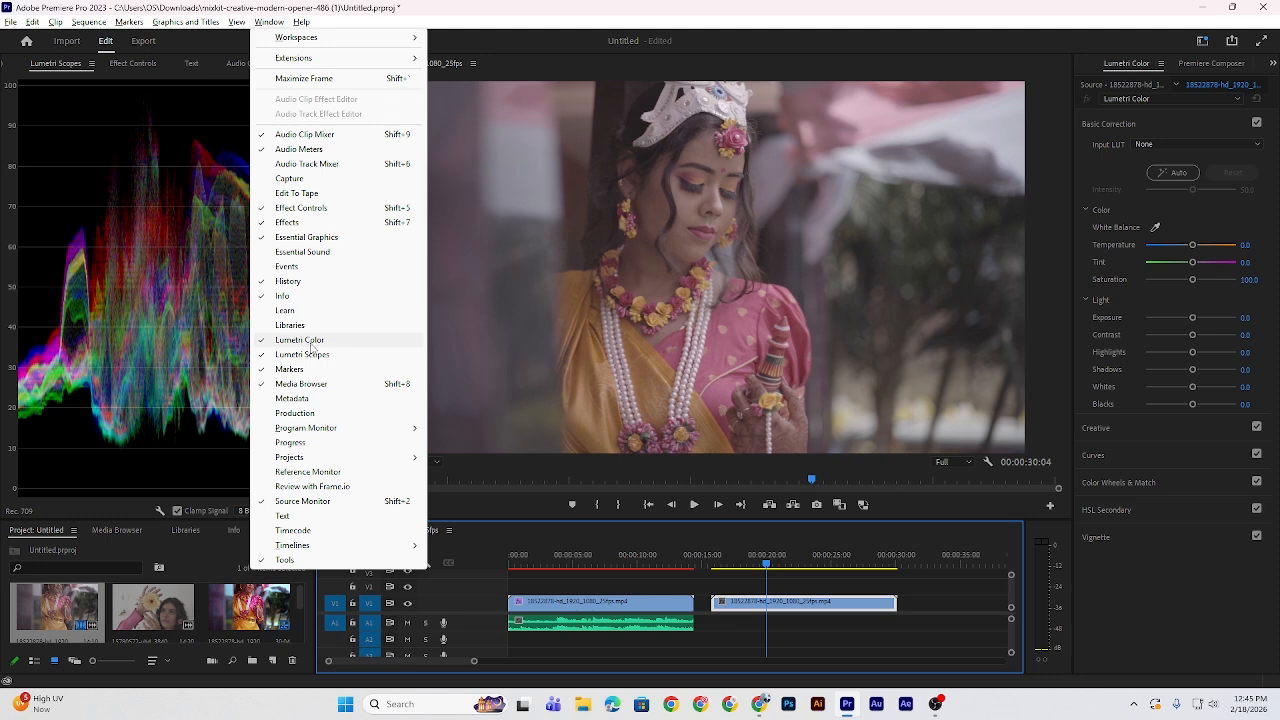
{"action": "left_click", "coordinate": [1199, 109]}
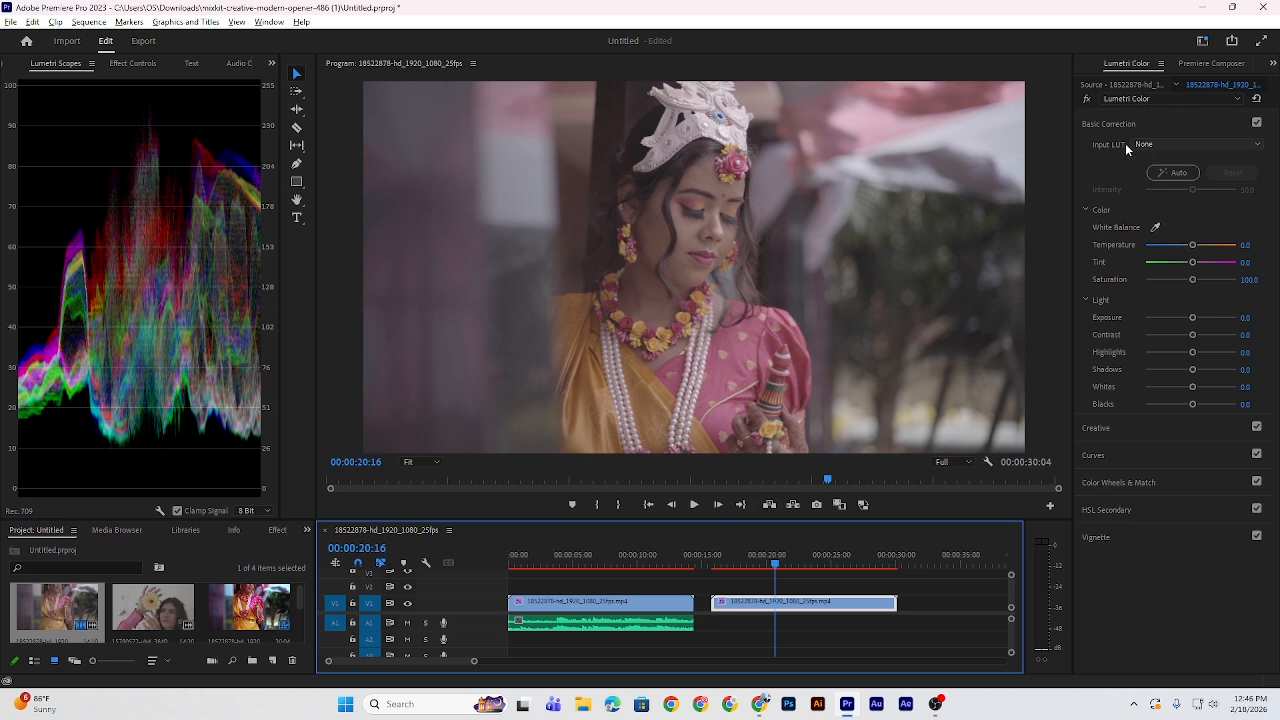
Step: Load Fujifilm Flog to Rec 709 _ V1.cube from the Fujifilm folder of the REC 709 LUT collection as the second clip's input LUT
{"action": "left_click", "coordinate": [1202, 142]}
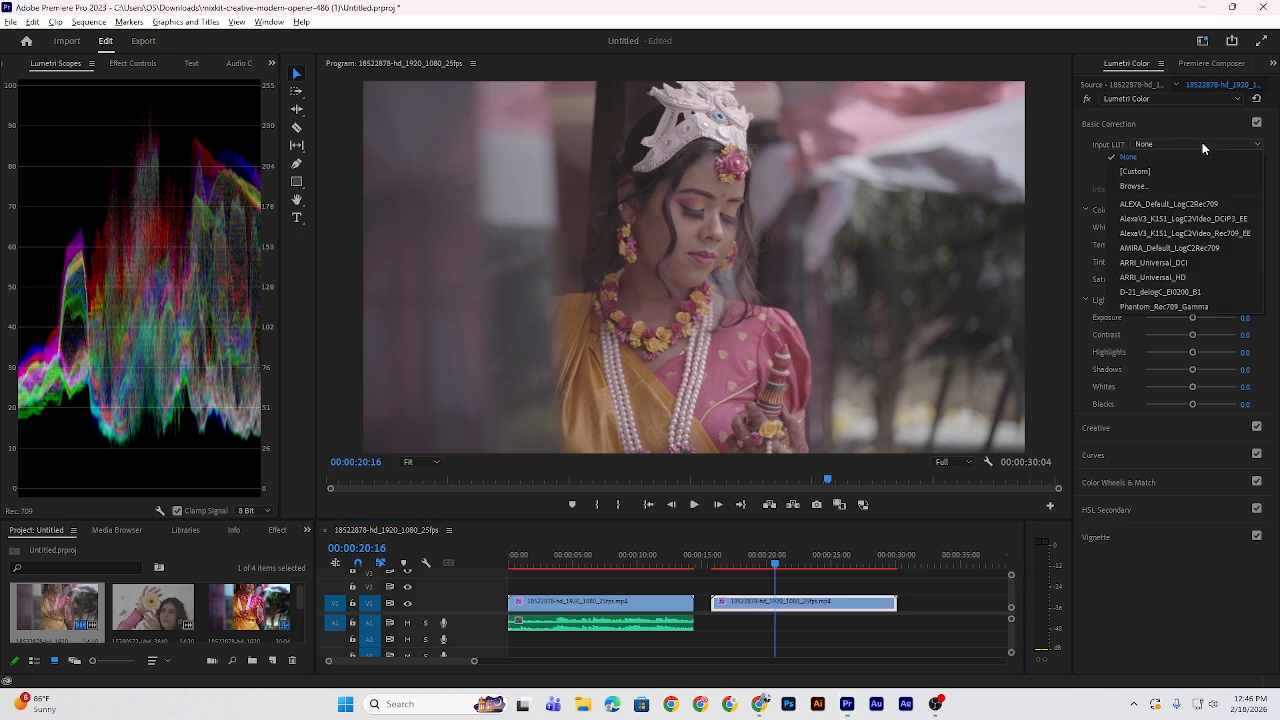
{"action": "left_click", "coordinate": [1162, 184]}
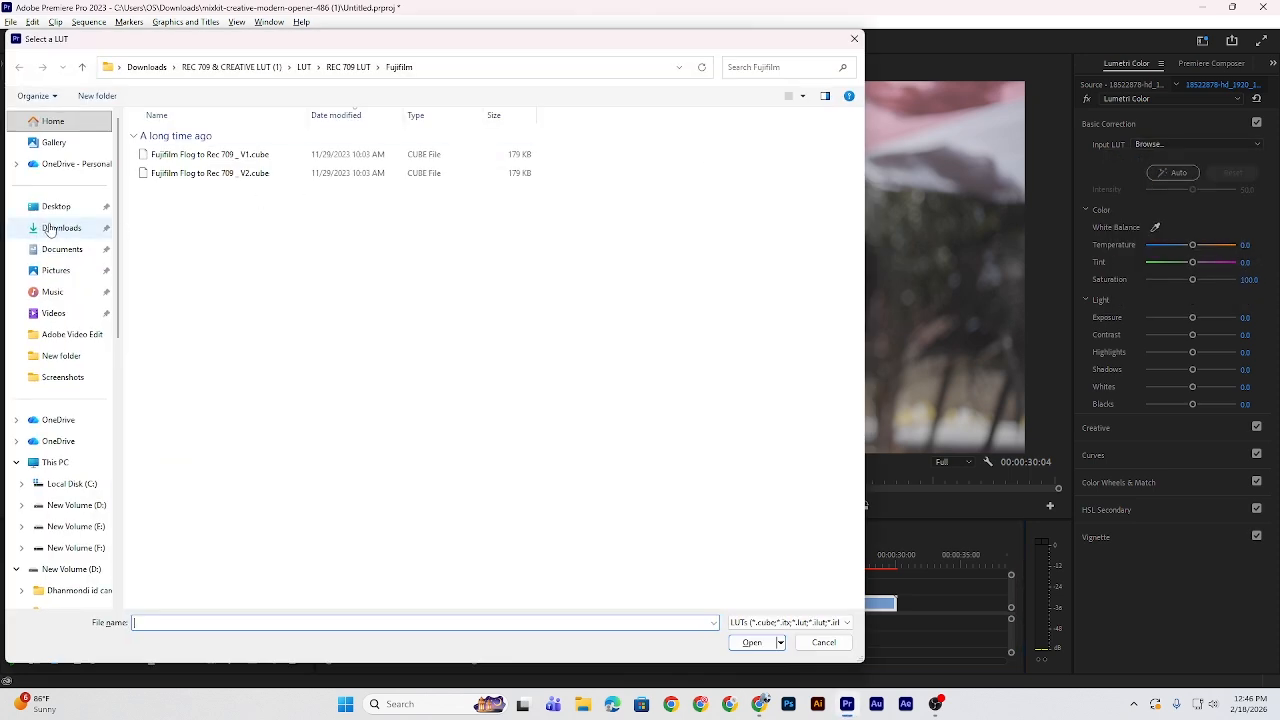
{"action": "left_click", "coordinate": [77, 228]}
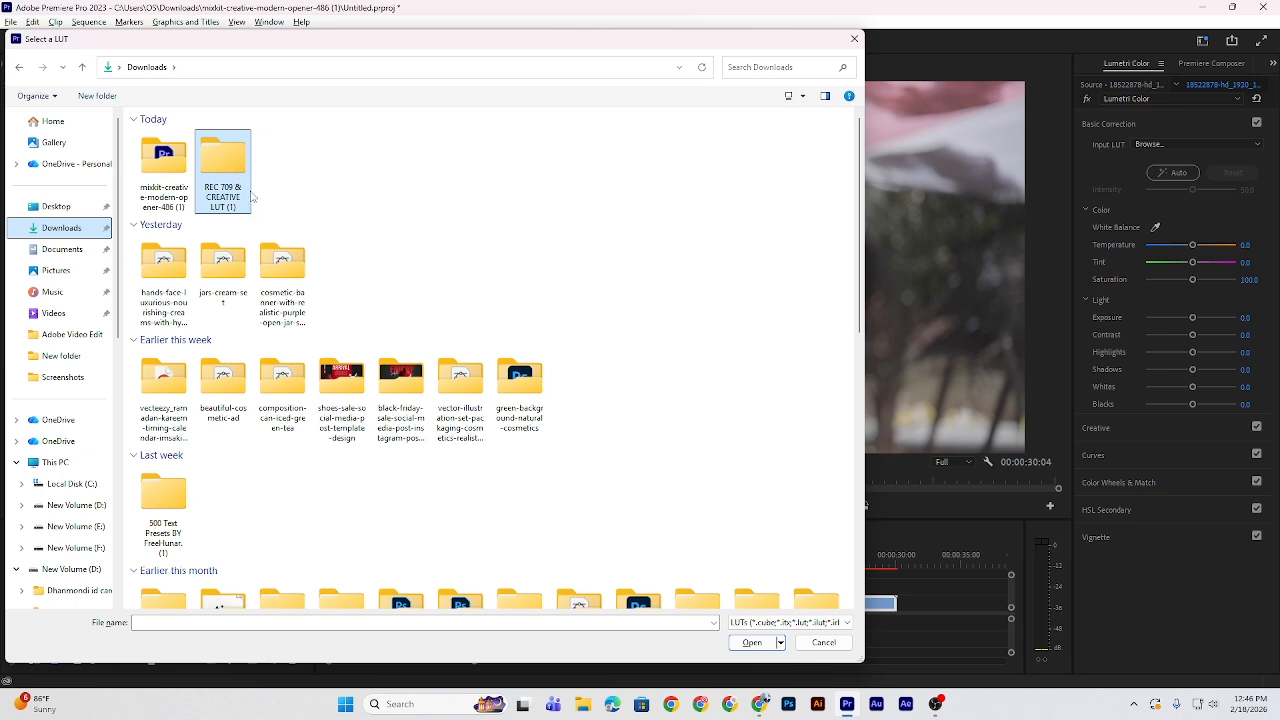
{"action": "left_click", "coordinate": [234, 170]}
{"action": "double_click", "coordinate": [234, 170]}
{"action": "double_click", "coordinate": [194, 160]}
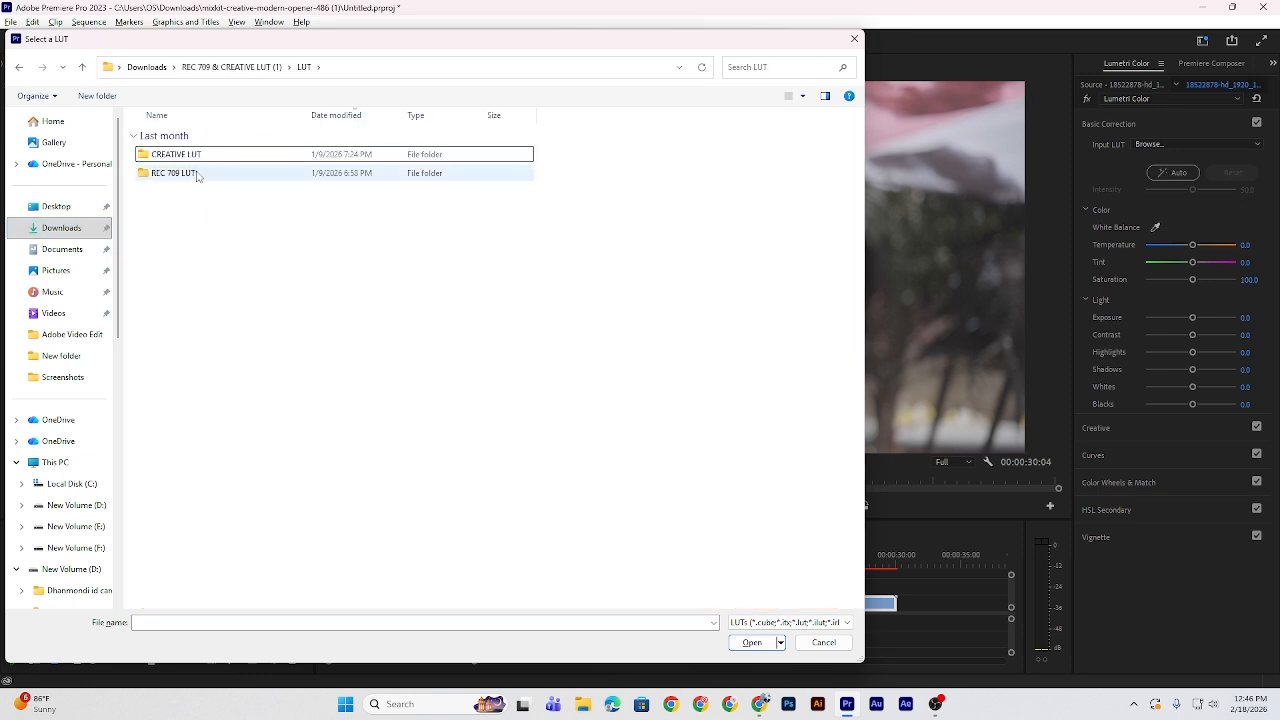
{"action": "double_click", "coordinate": [197, 174]}
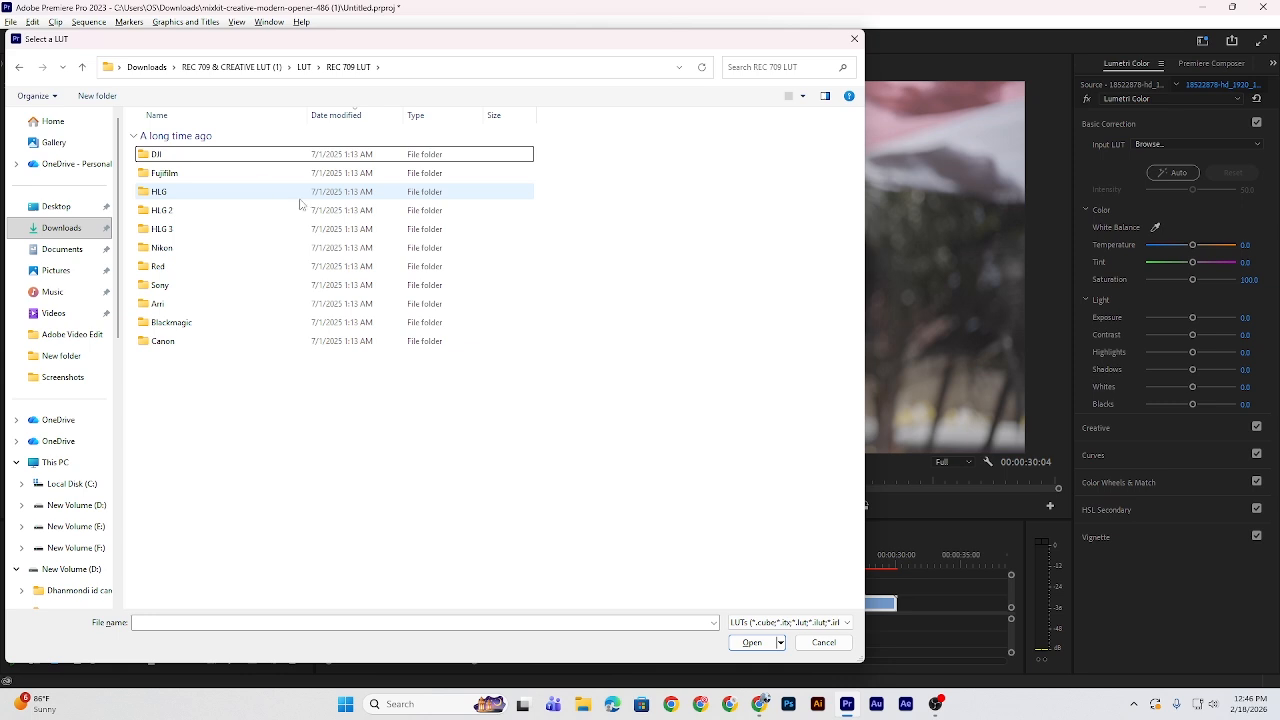
{"action": "double_click", "coordinate": [185, 176]}
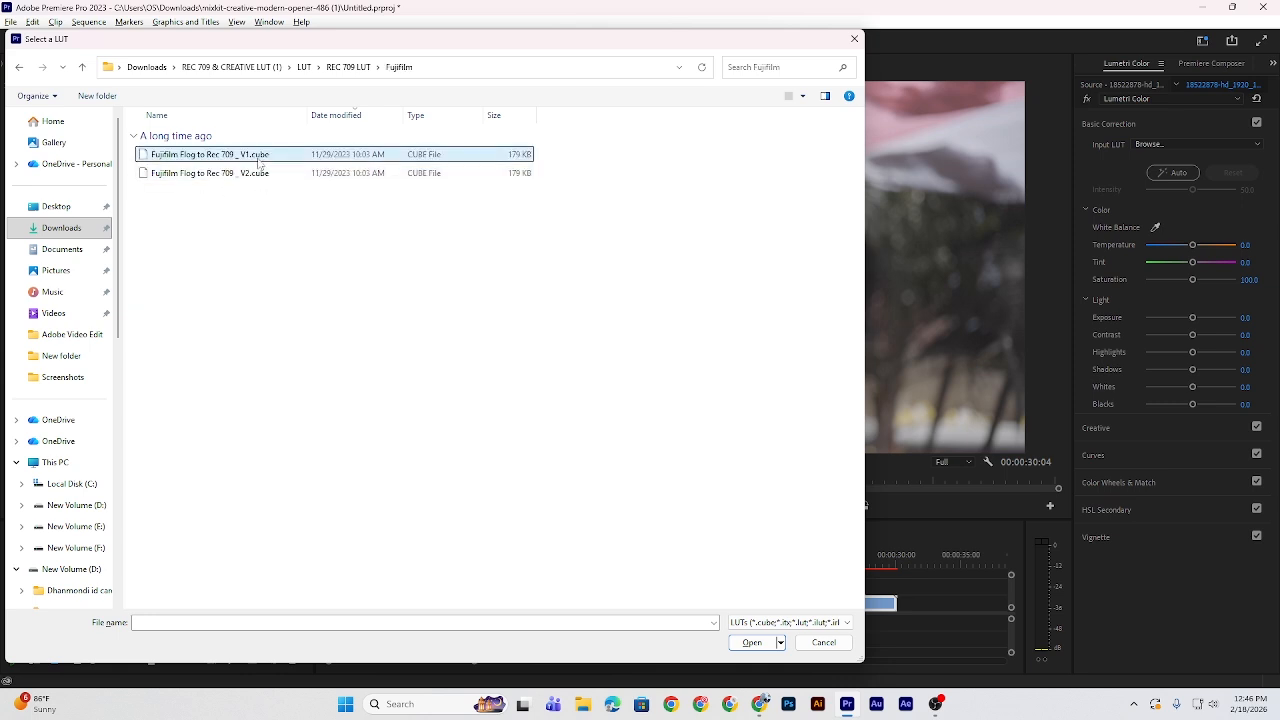
{"action": "left_click", "coordinate": [259, 160]}
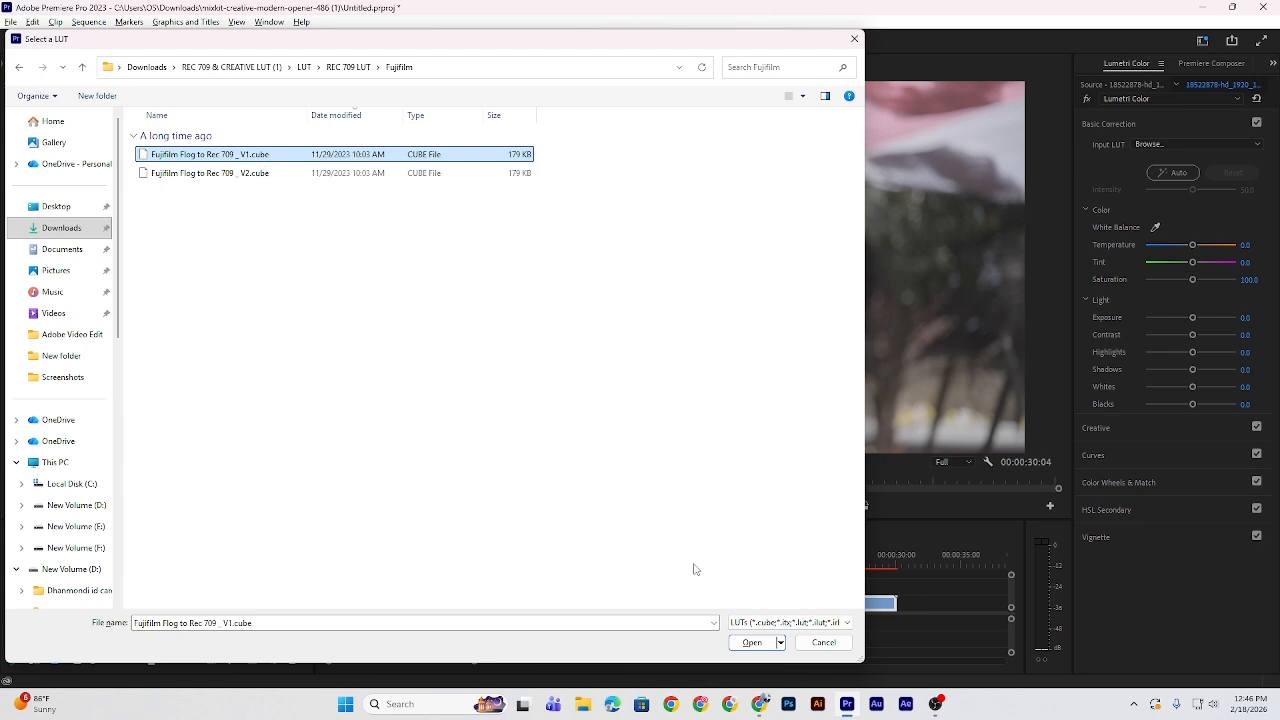
{"action": "left_click", "coordinate": [751, 643]}
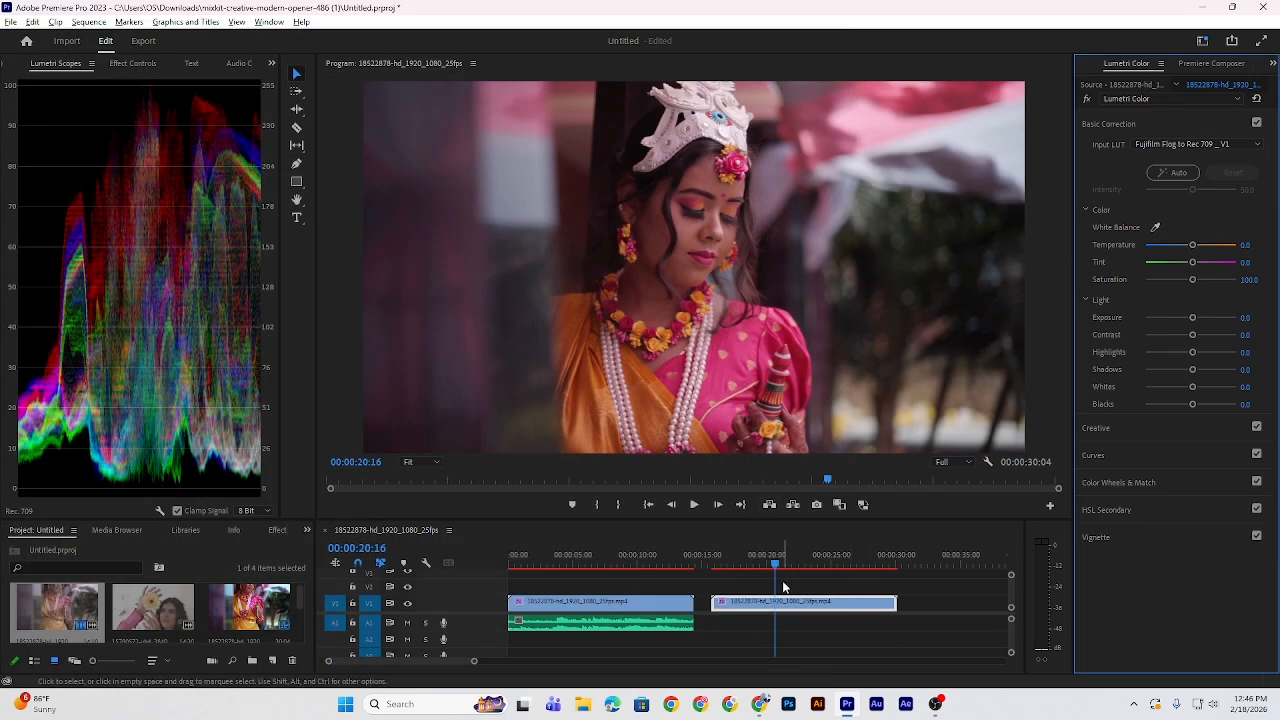
Step: Review the LUT at different frames of the second clip, comparing it with Basic Correction disabled and re-enabled
{"action": "left_click_drag", "start_coordinate": [777, 566], "coordinate": [855, 572]}
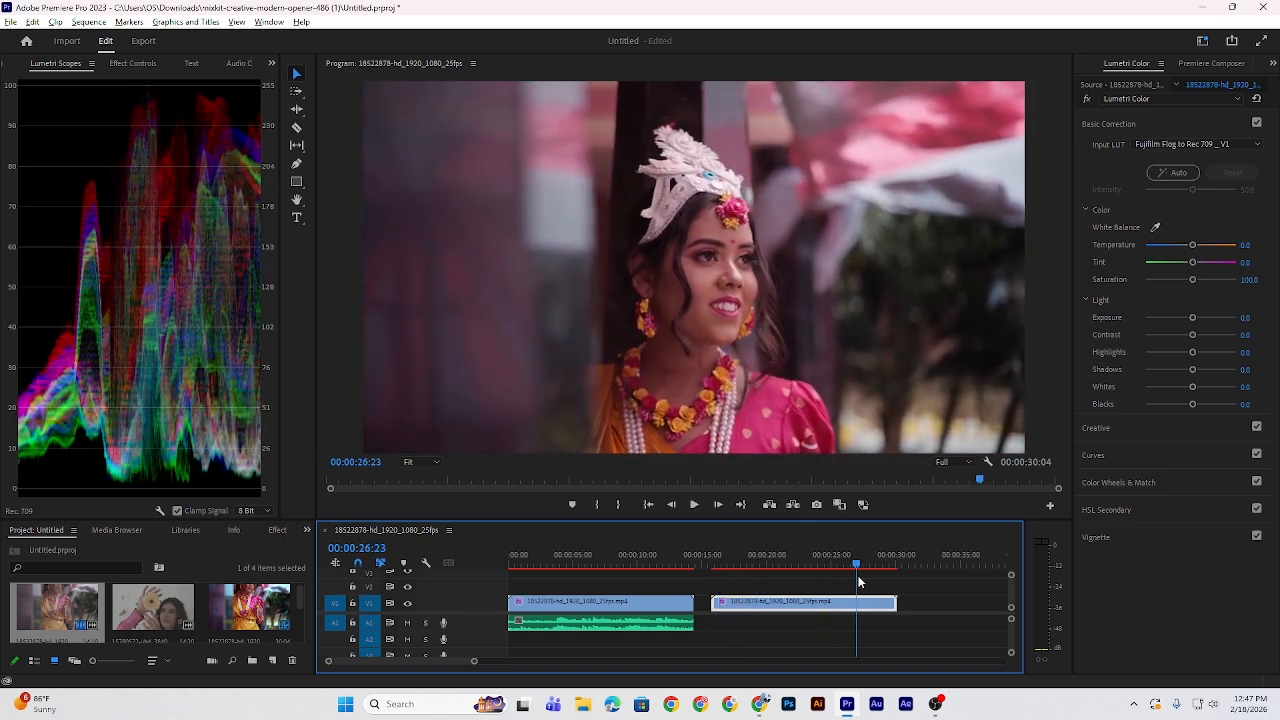
{"action": "left_click", "coordinate": [1257, 122]}
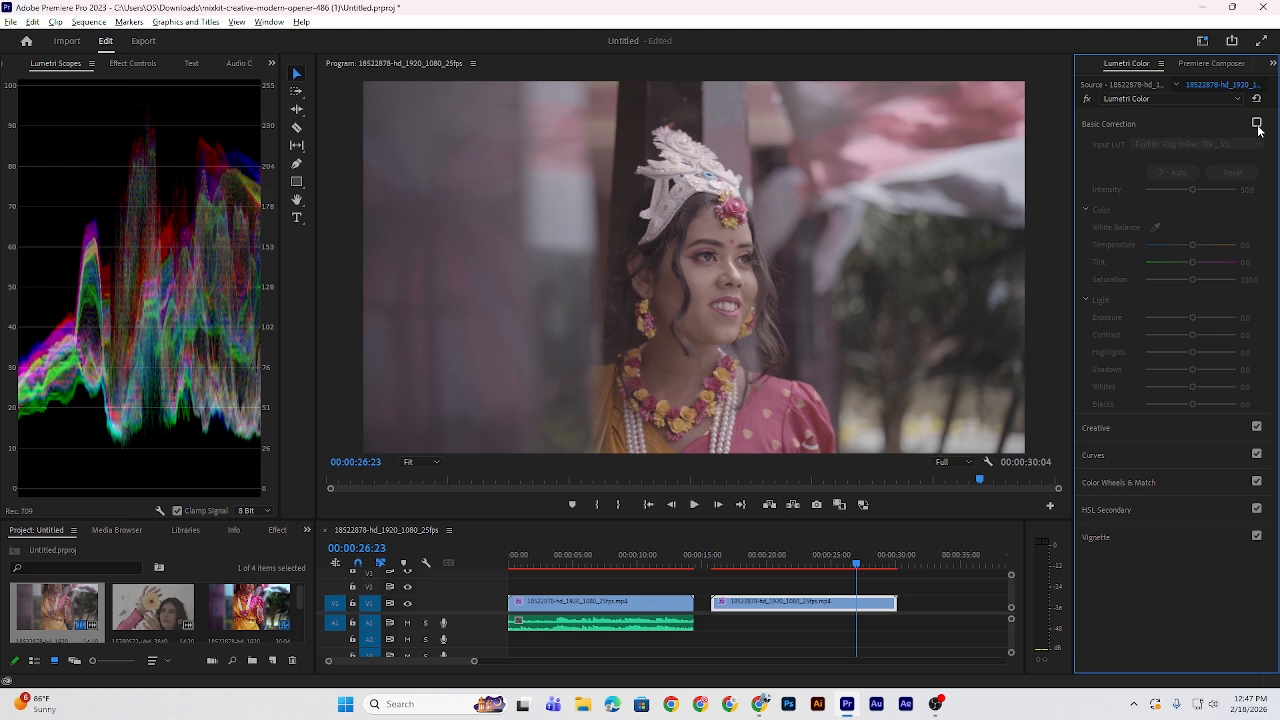
{"action": "left_click", "coordinate": [1257, 123]}
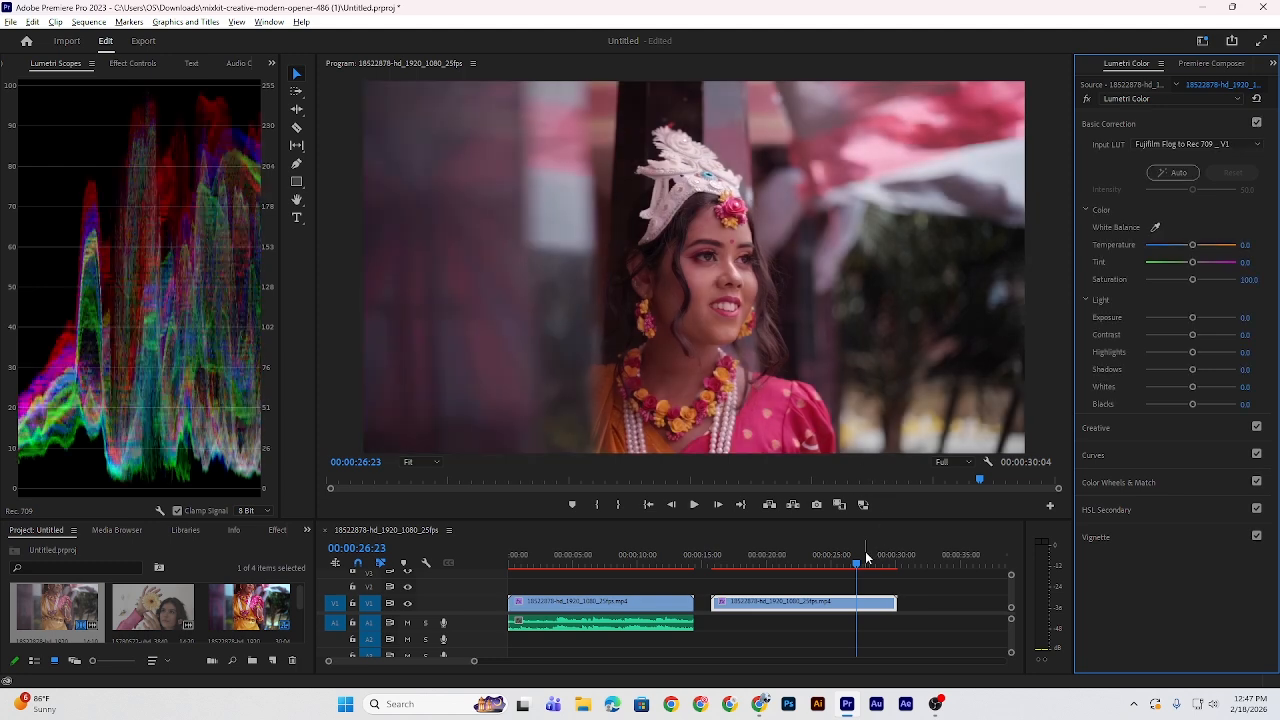
{"action": "left_click_drag", "start_coordinate": [856, 566], "coordinate": [809, 573]}
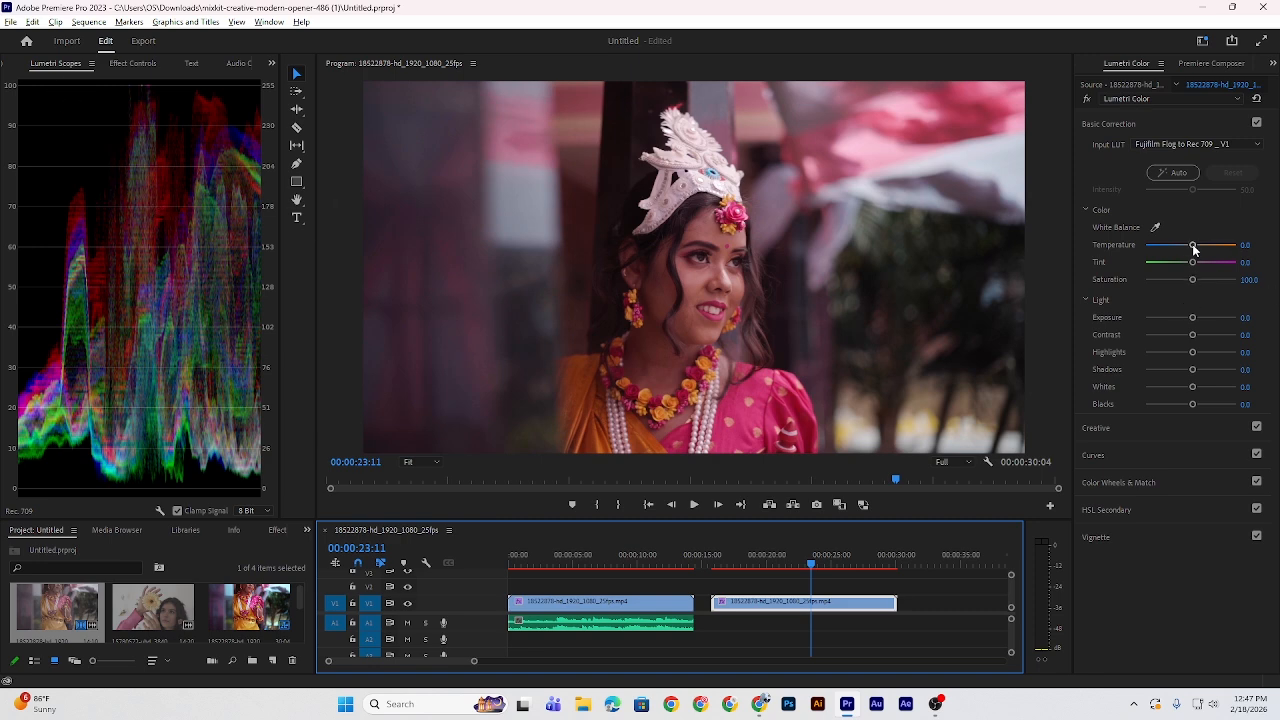
{"action": "left_click_drag", "start_coordinate": [1193, 246], "coordinate": [1261, 258]}
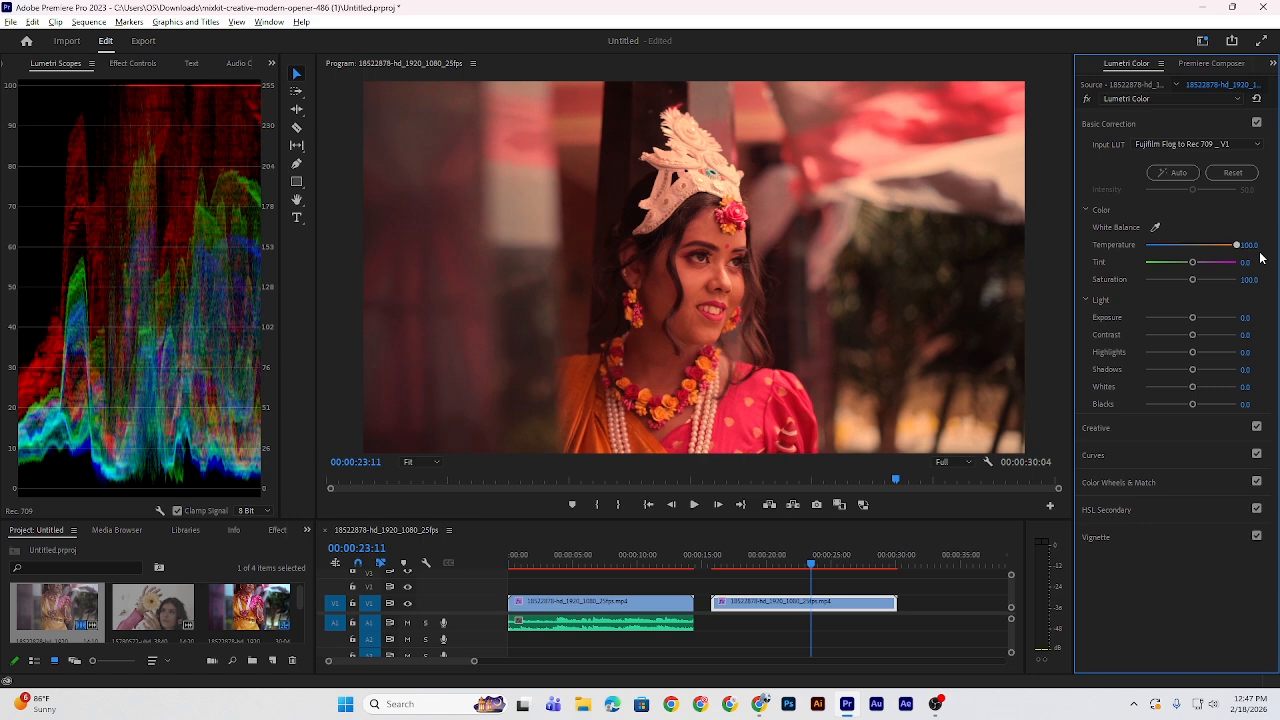
{"action": "left_click_drag", "start_coordinate": [1261, 258], "coordinate": [1208, 248]}
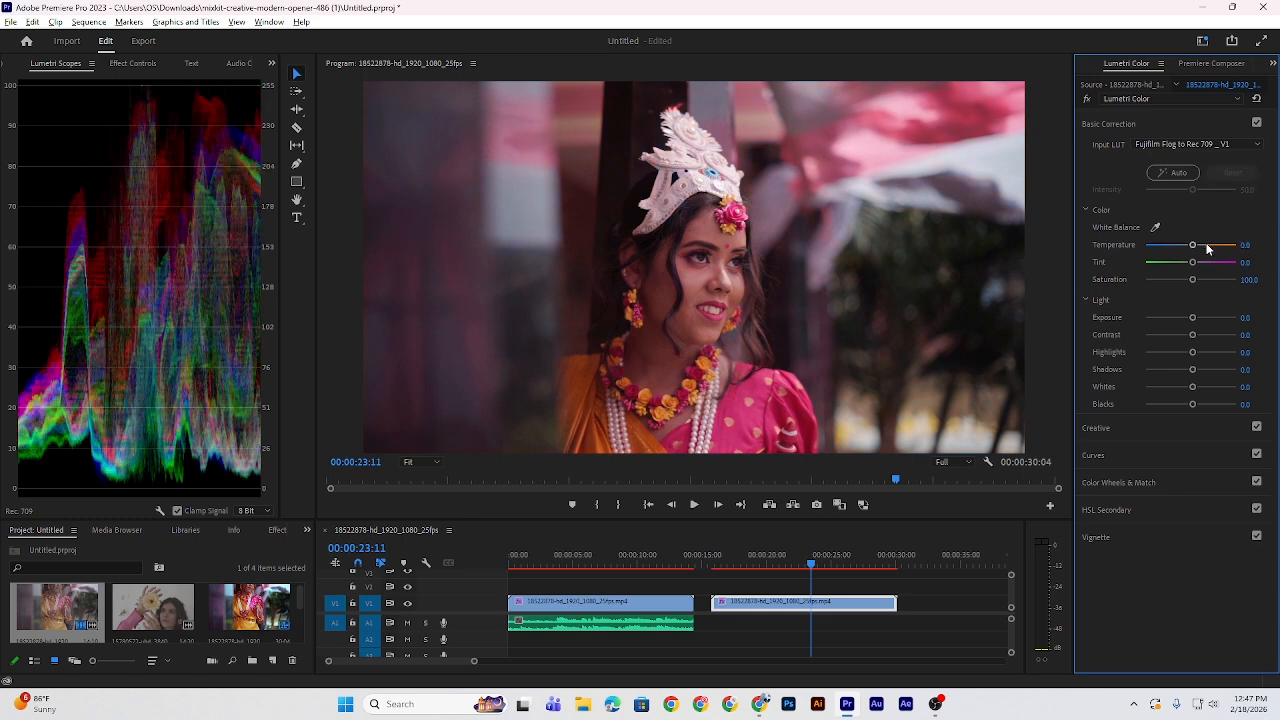
{"action": "double_click", "coordinate": [1197, 248]}
Step: Adjust the second clip's colour to Temperature -10.9, Tint -2.2 and Saturation 112.4
{"action": "mouse_move", "coordinate": [1192, 248]}
{"action": "left_mouse_down"}
{"action": "mouse_move", "coordinate": [1218, 246]}
{"action": "mouse_move", "coordinate": [1190, 256]}
{"action": "left_mouse_up"}
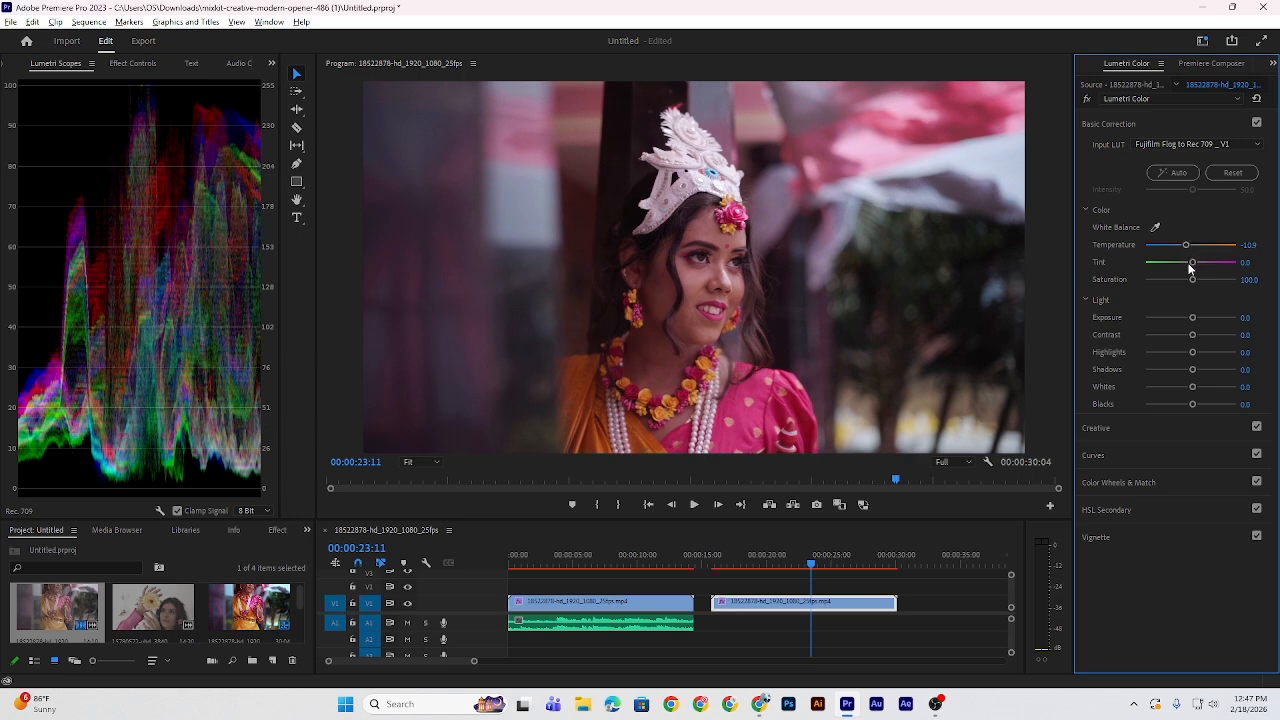
{"action": "mouse_move", "coordinate": [1191, 263]}
{"action": "left_mouse_down"}
{"action": "mouse_move", "coordinate": [1180, 264]}
{"action": "mouse_move", "coordinate": [1190, 270]}
{"action": "left_mouse_up"}
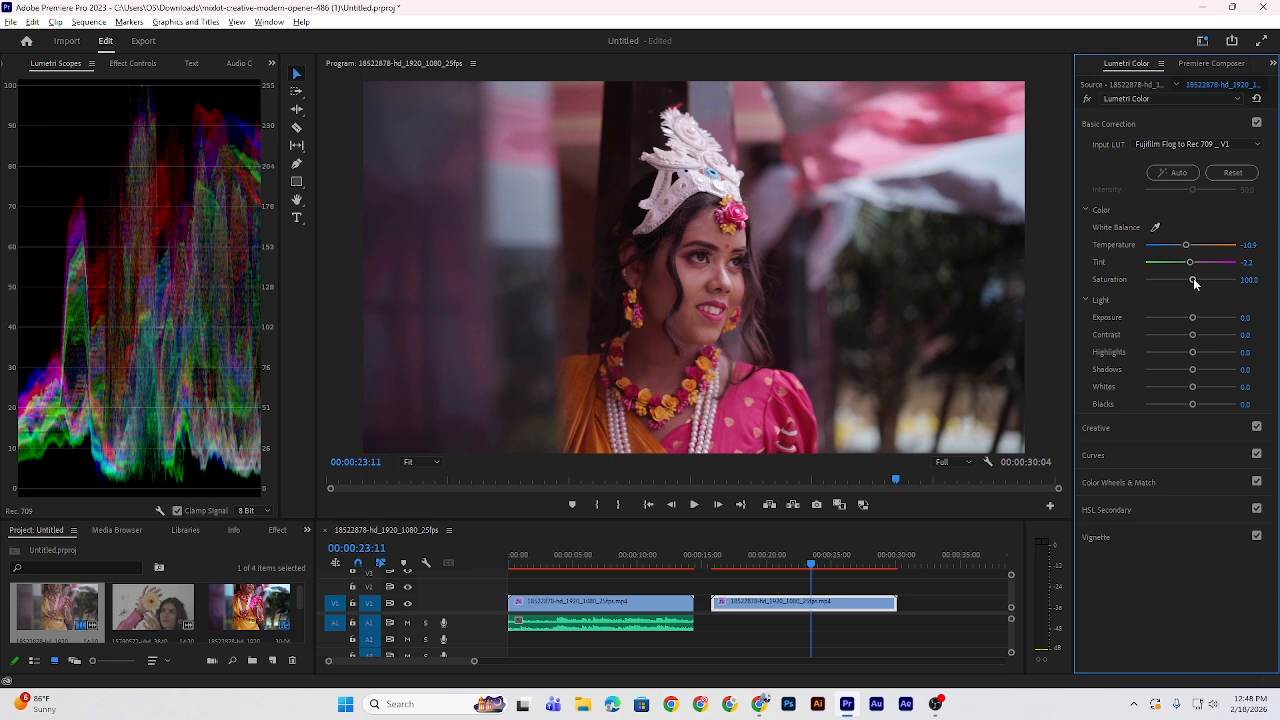
{"action": "mouse_move", "coordinate": [1194, 283]}
{"action": "left_mouse_down"}
{"action": "mouse_move", "coordinate": [1176, 281]}
{"action": "mouse_move", "coordinate": [1197, 280]}
{"action": "left_mouse_up"}
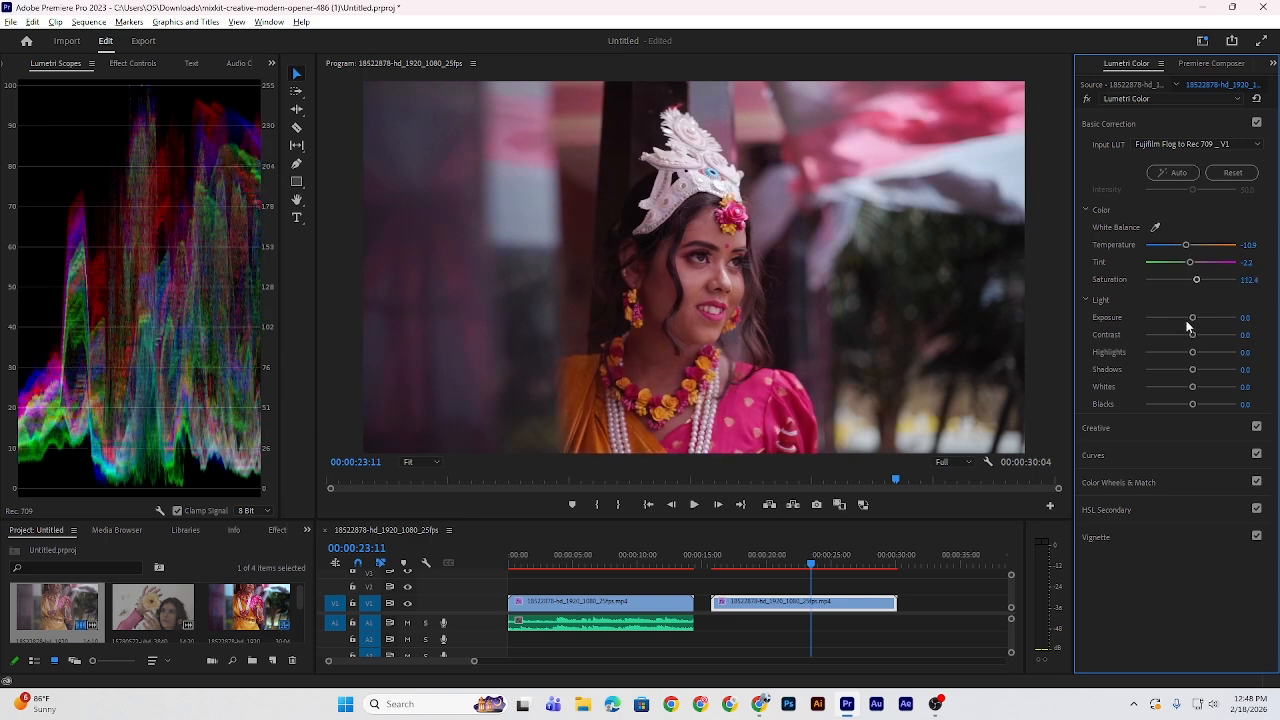
Step: Set the second clip's Exposure to 0.7, Contrast to -5.1, Highlights to 29.9 and Whites to 13.9, resetting Shadows to 0
{"action": "mouse_move", "coordinate": [1192, 320]}
{"action": "left_mouse_down"}
{"action": "mouse_move", "coordinate": [1180, 318]}
{"action": "mouse_move", "coordinate": [1198, 319]}
{"action": "left_mouse_up"}
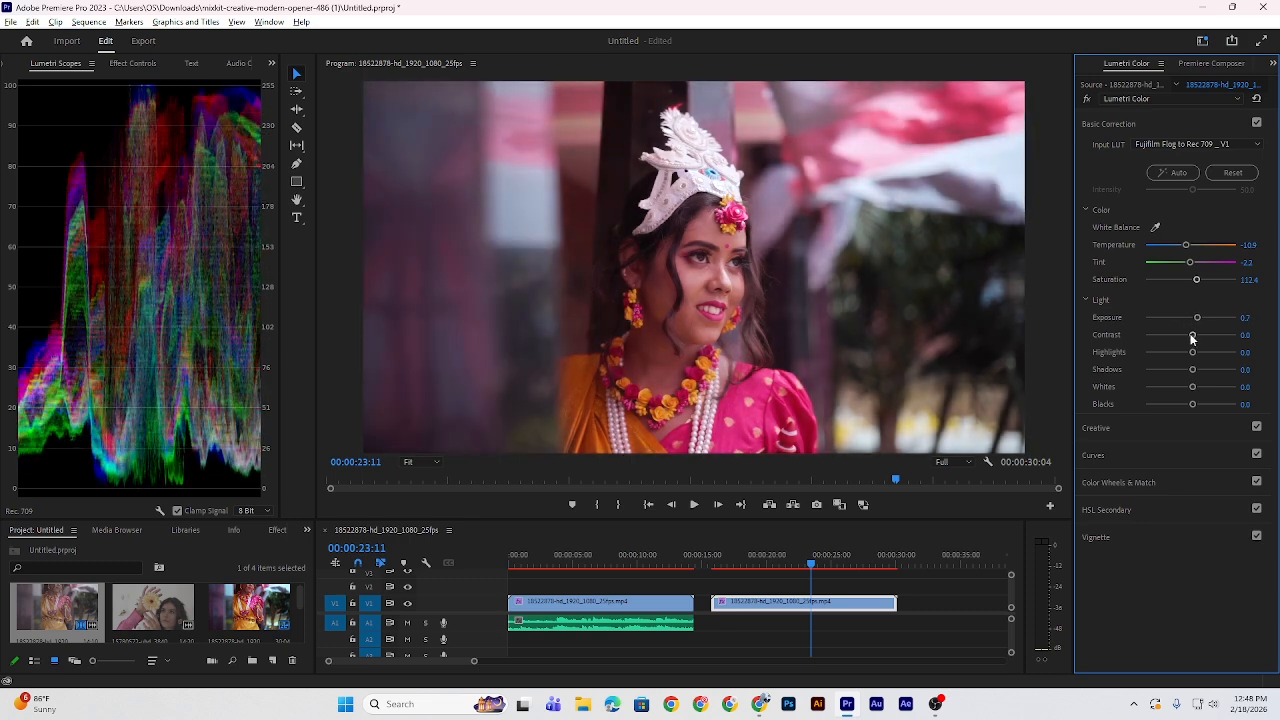
{"action": "mouse_move", "coordinate": [1193, 338]}
{"action": "left_mouse_down"}
{"action": "mouse_move", "coordinate": [1174, 338]}
{"action": "mouse_move", "coordinate": [1189, 342]}
{"action": "left_mouse_up"}
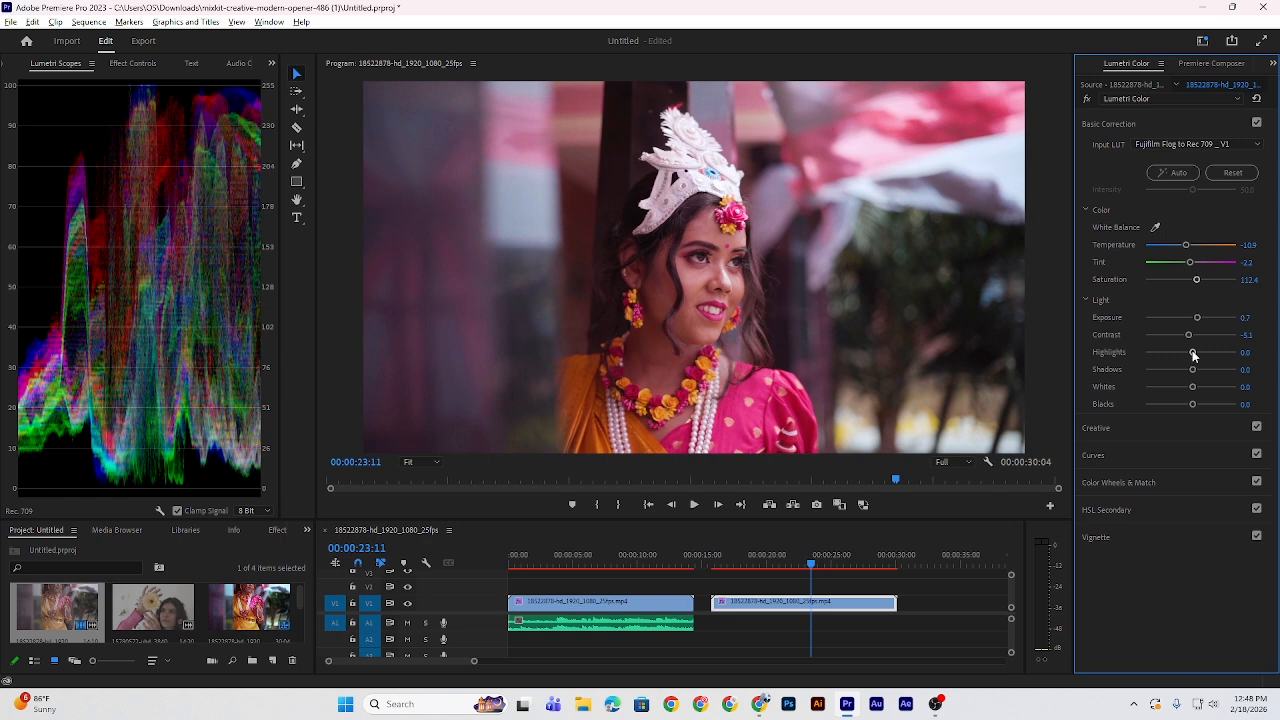
{"action": "mouse_move", "coordinate": [1193, 355]}
{"action": "left_mouse_down"}
{"action": "mouse_move", "coordinate": [1157, 369]}
{"action": "mouse_move", "coordinate": [1205, 369]}
{"action": "left_mouse_up"}
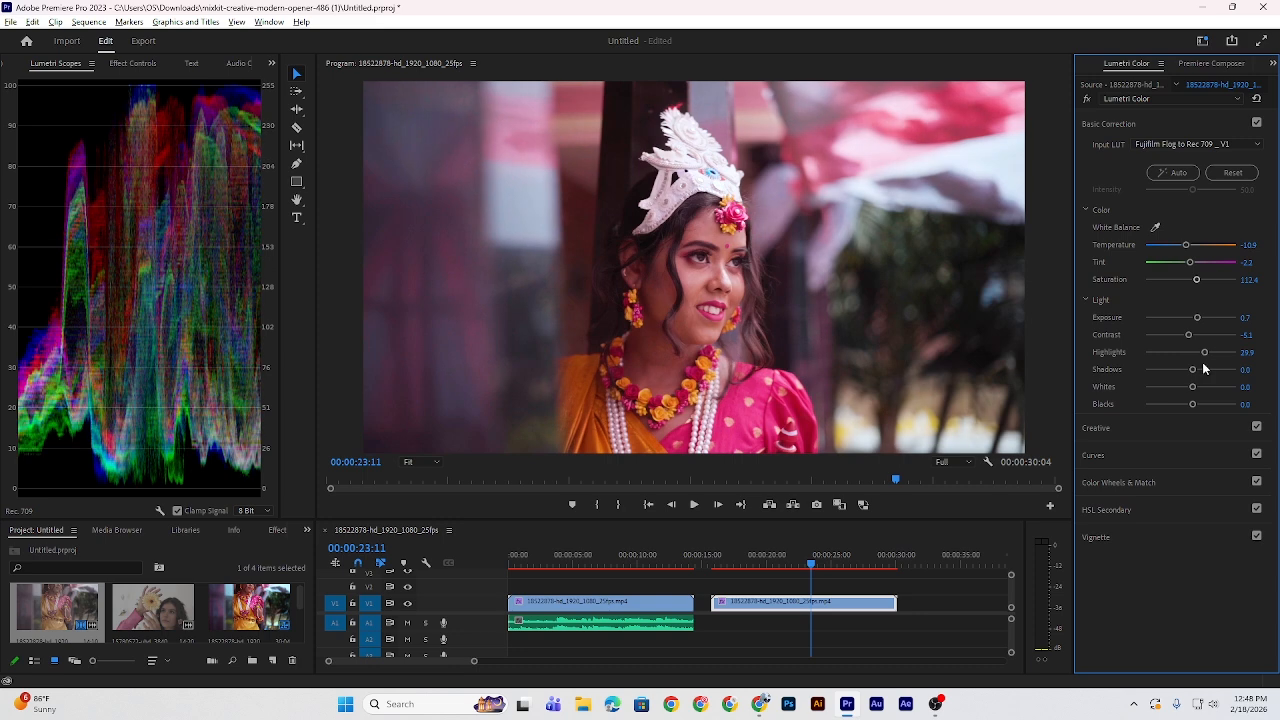
{"action": "mouse_move", "coordinate": [1192, 370]}
{"action": "left_mouse_down"}
{"action": "mouse_move", "coordinate": [1166, 372]}
{"action": "mouse_move", "coordinate": [1199, 372]}
{"action": "left_mouse_up"}
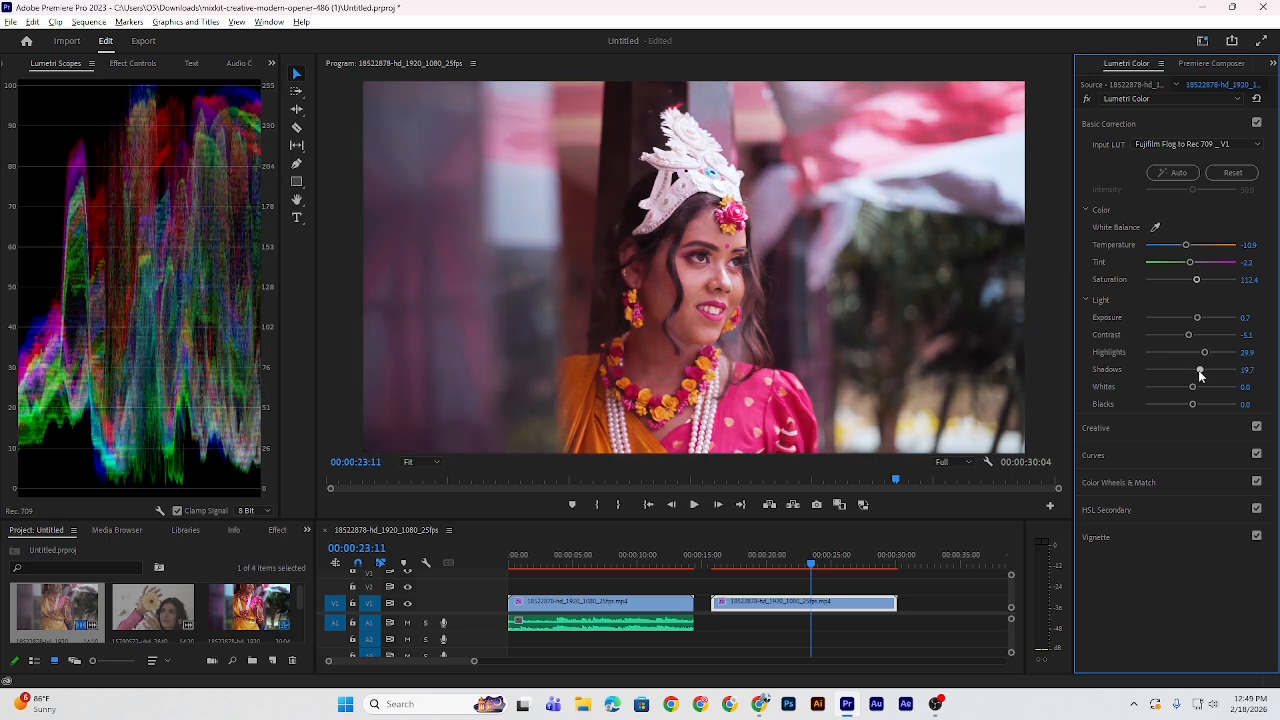
{"action": "double_click", "coordinate": [1198, 369]}
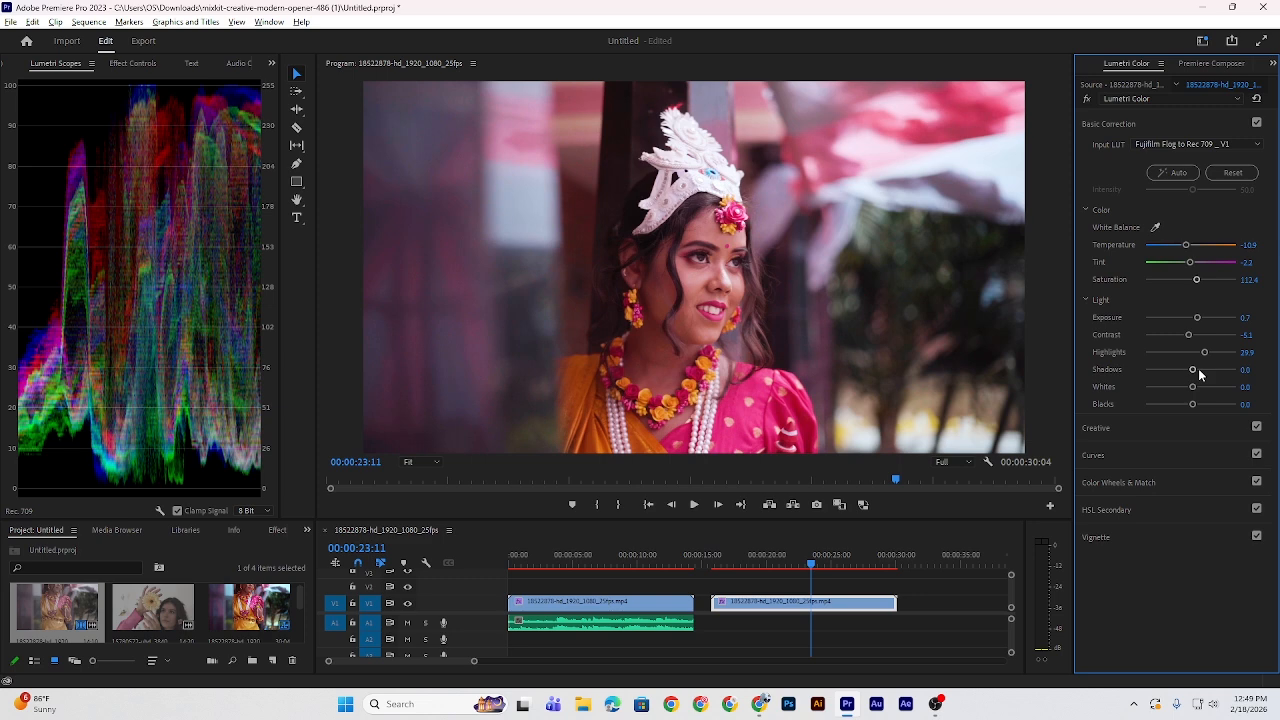
{"action": "mouse_move", "coordinate": [1192, 387]}
{"action": "left_mouse_down"}
{"action": "mouse_move", "coordinate": [1215, 386]}
{"action": "mouse_move", "coordinate": [1155, 387]}
{"action": "mouse_move", "coordinate": [1197, 387]}
{"action": "mouse_move", "coordinate": [1168, 406]}
{"action": "mouse_move", "coordinate": [1190, 406]}
{"action": "left_mouse_up"}
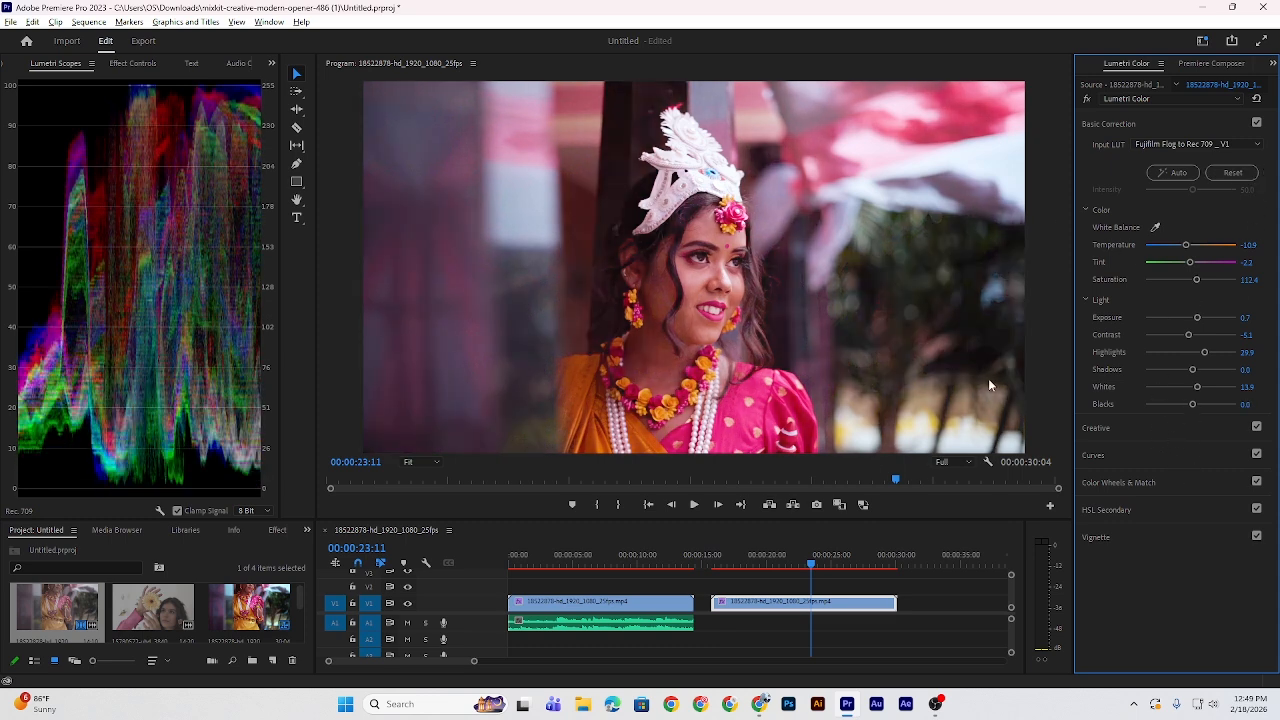
Step: Compare the second clip with Basic Correction disabled and re-enabled, and play a short stretch of it from the clip's start
{"action": "left_click", "coordinate": [1258, 122]}
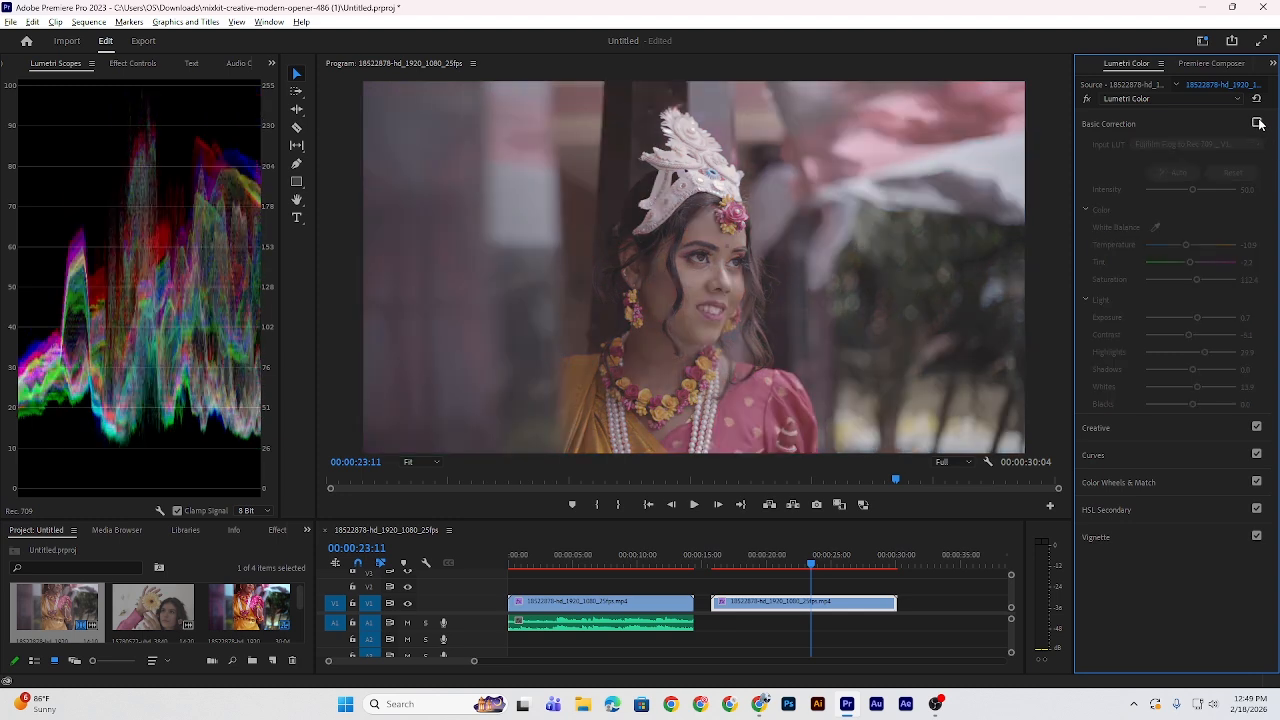
{"action": "left_click", "coordinate": [1258, 122]}
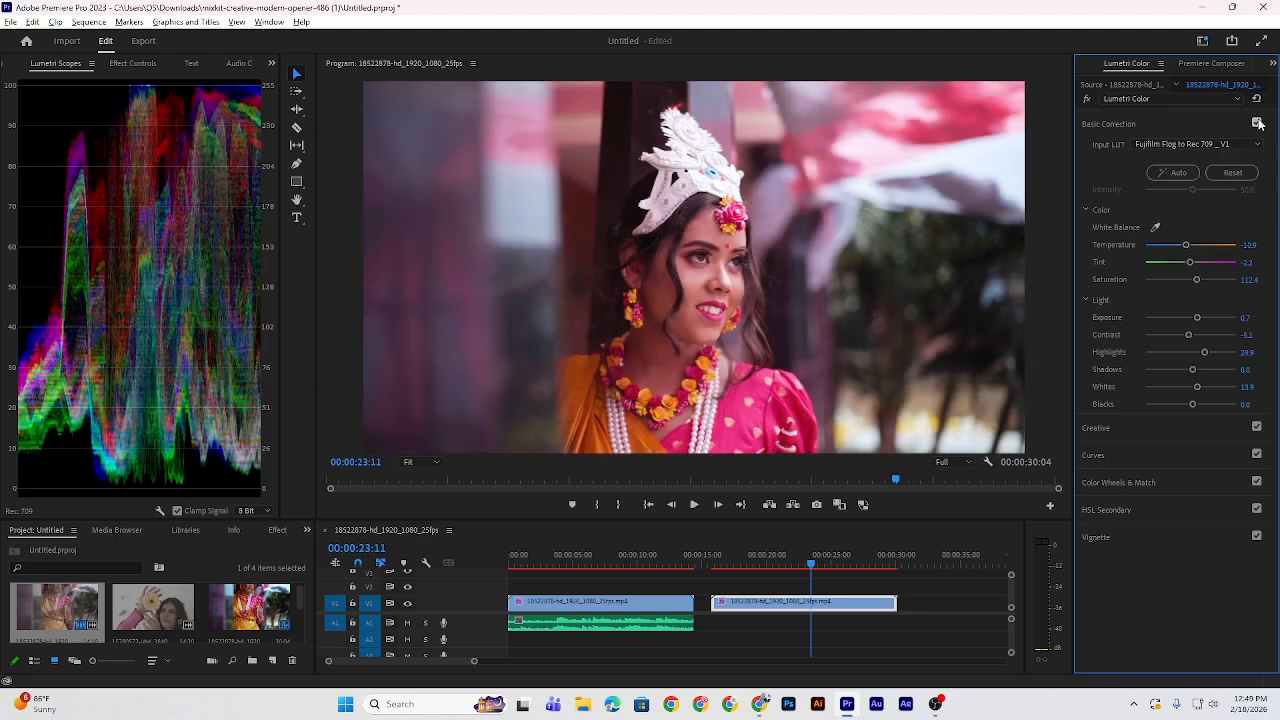
{"action": "left_click", "coordinate": [1258, 122]}
{"action": "left_click", "coordinate": [1258, 122]}
{"action": "left_click_drag", "start_coordinate": [811, 566], "coordinate": [711, 606]}
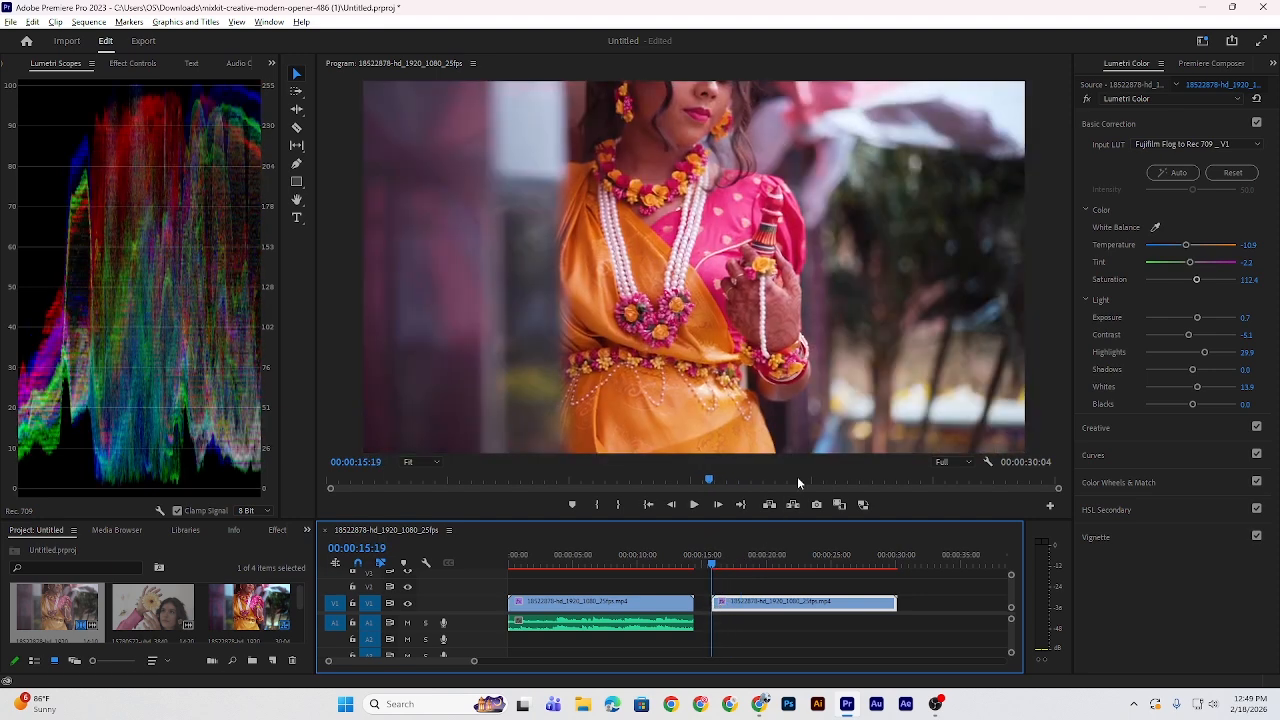
{"action": "key", "text": "space"}
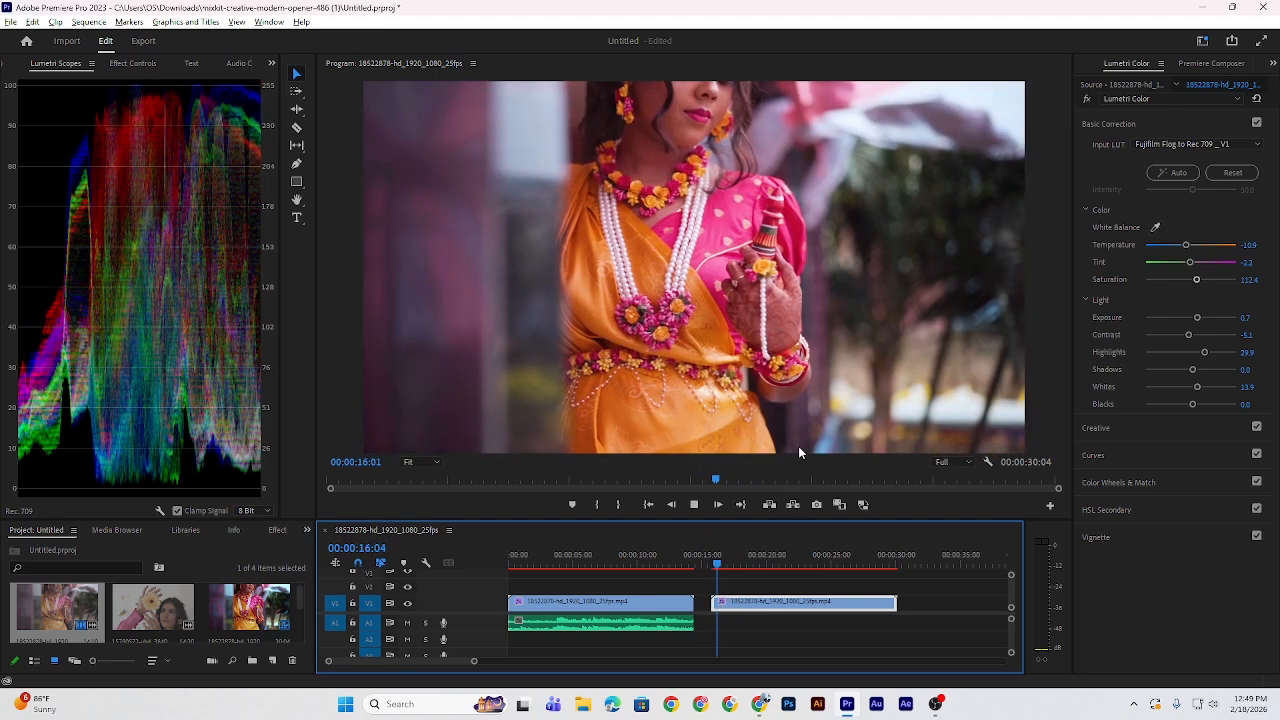
{"action": "key", "text": "space"}
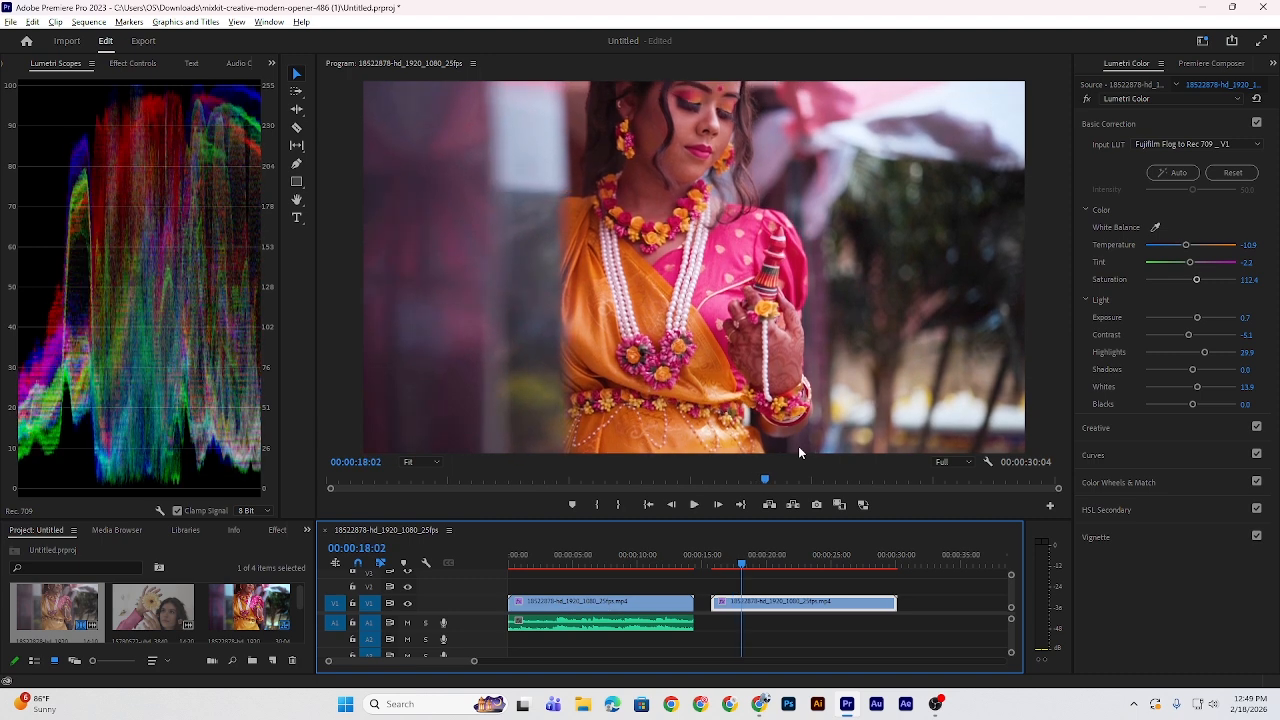
Step: Move the audio clip on A1 beneath the second video clip and play them together from the start up to 00:00:25:13
{"action": "left_click_drag", "start_coordinate": [585, 624], "coordinate": [795, 622]}
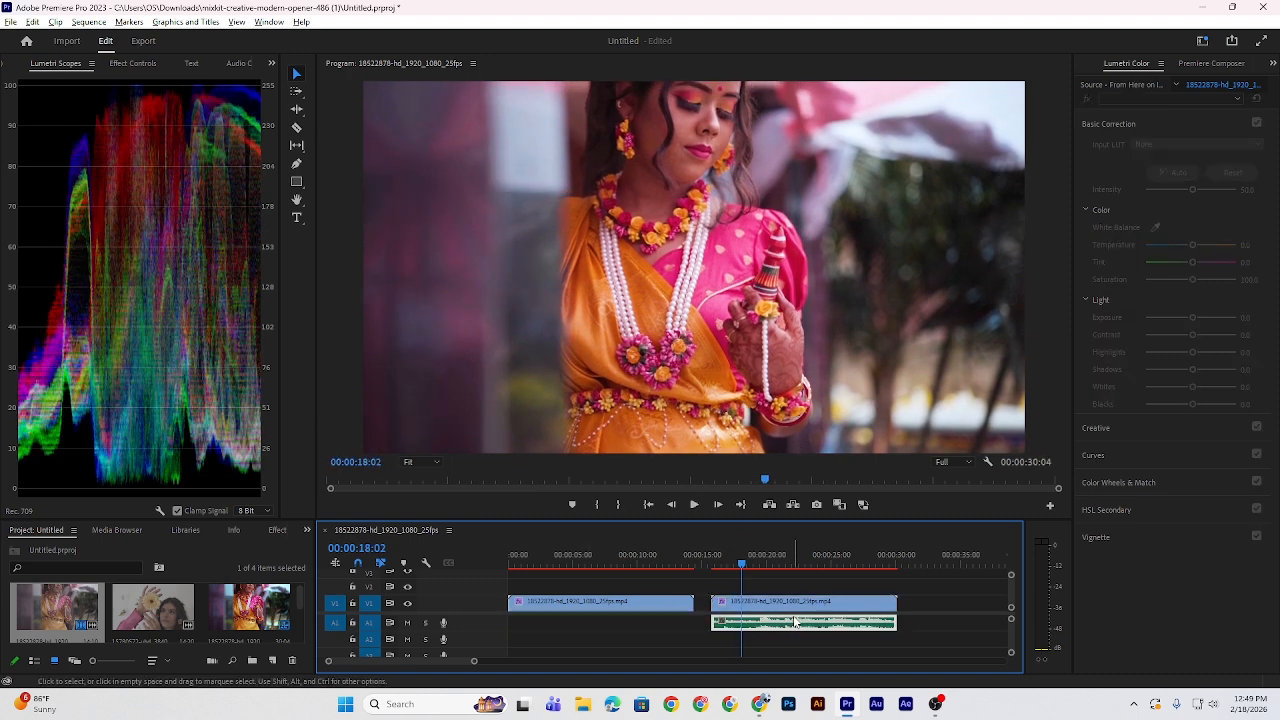
{"action": "left_click", "coordinate": [727, 569]}
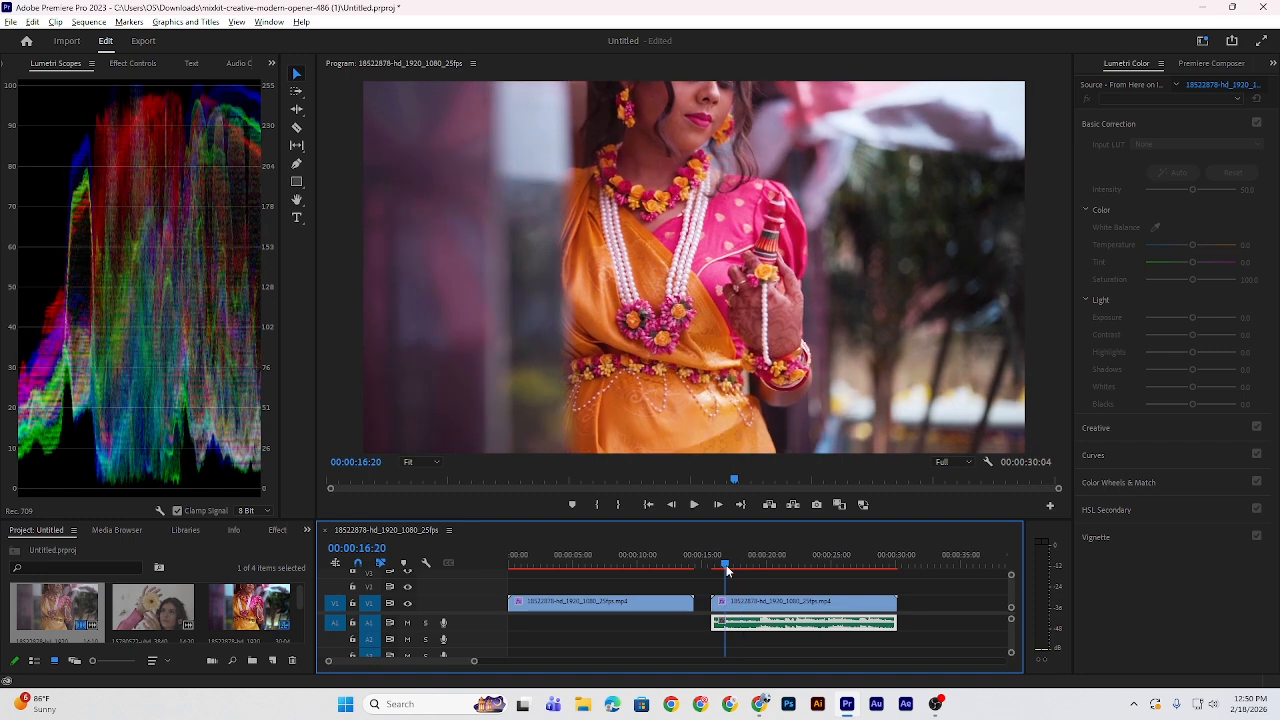
{"action": "left_click", "coordinate": [714, 570]}
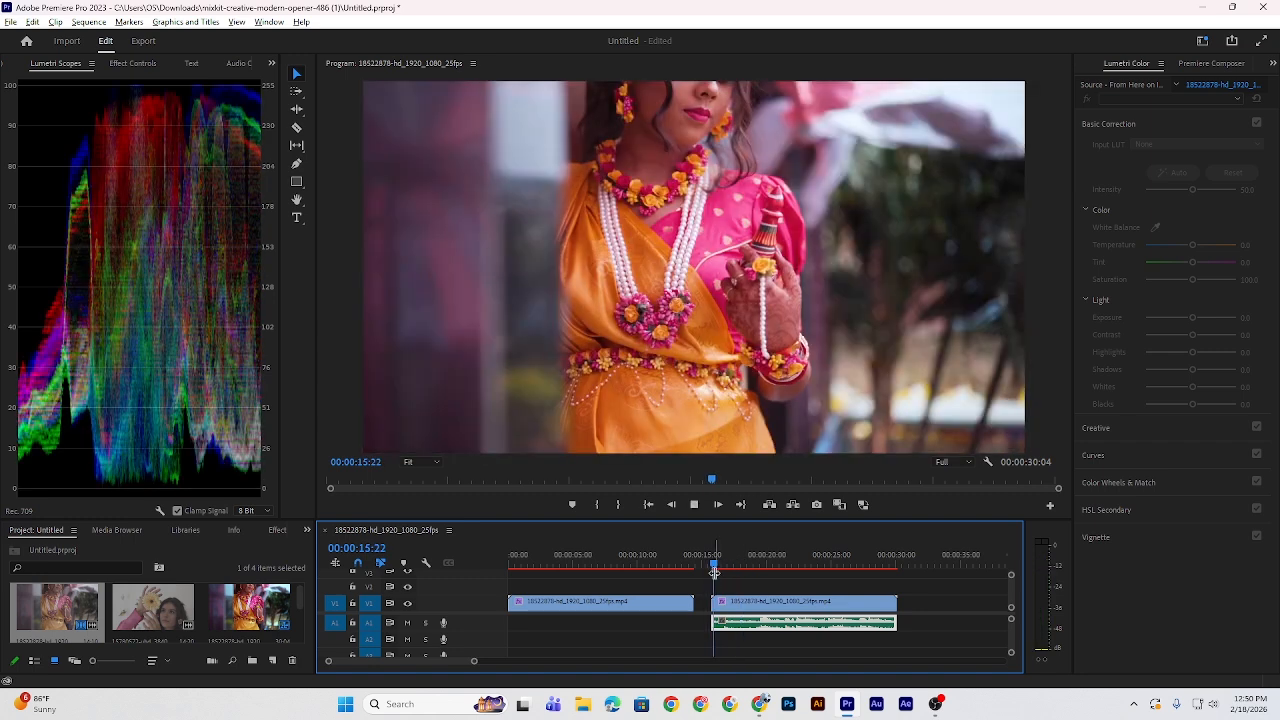
{"action": "key", "text": "space"}
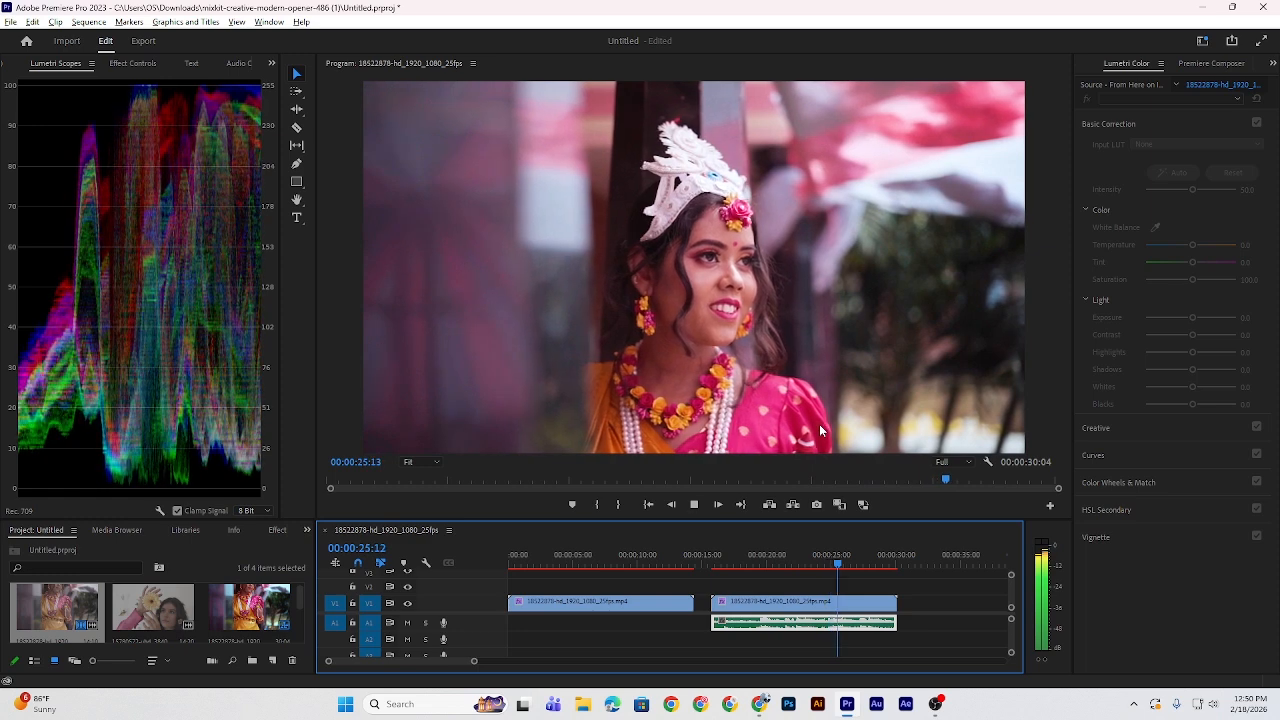
{"action": "key", "text": "space"}
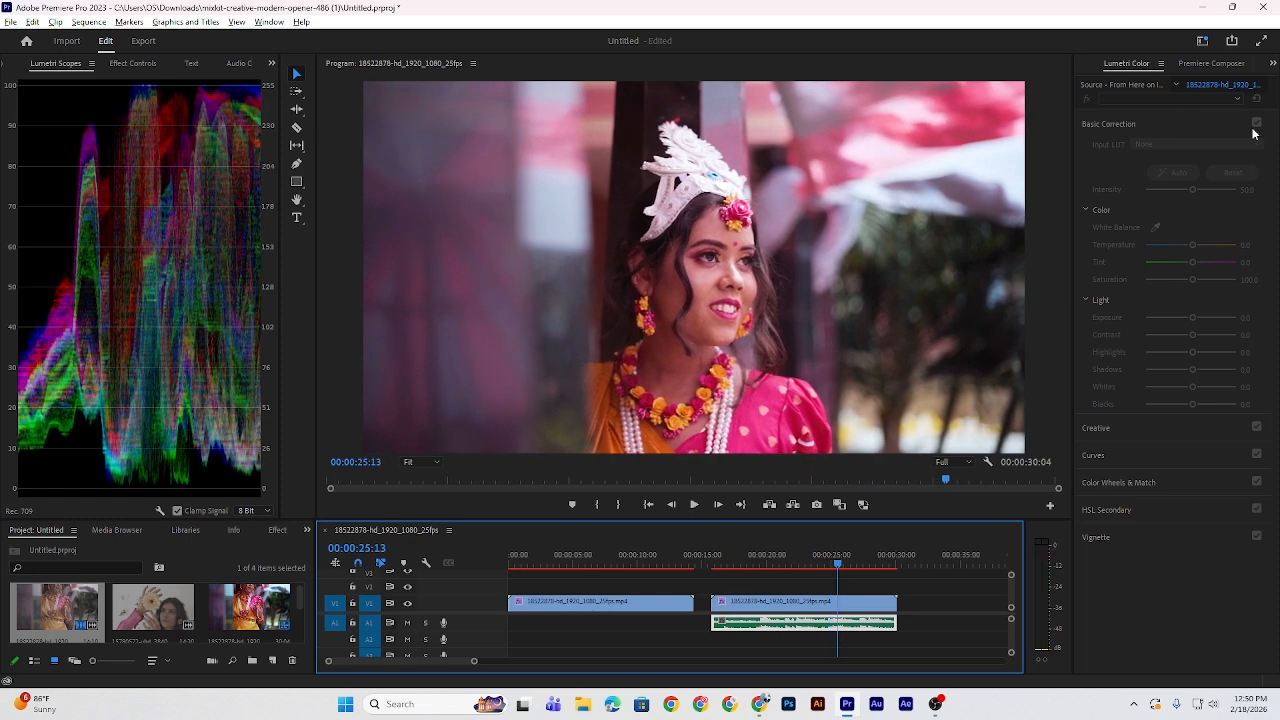
Step: Play the second clip from 00:00:16:05 with Basic Correction disabled to examine the ungraded footage and scopes, and re-enable the correction
{"action": "key", "text": "d"}
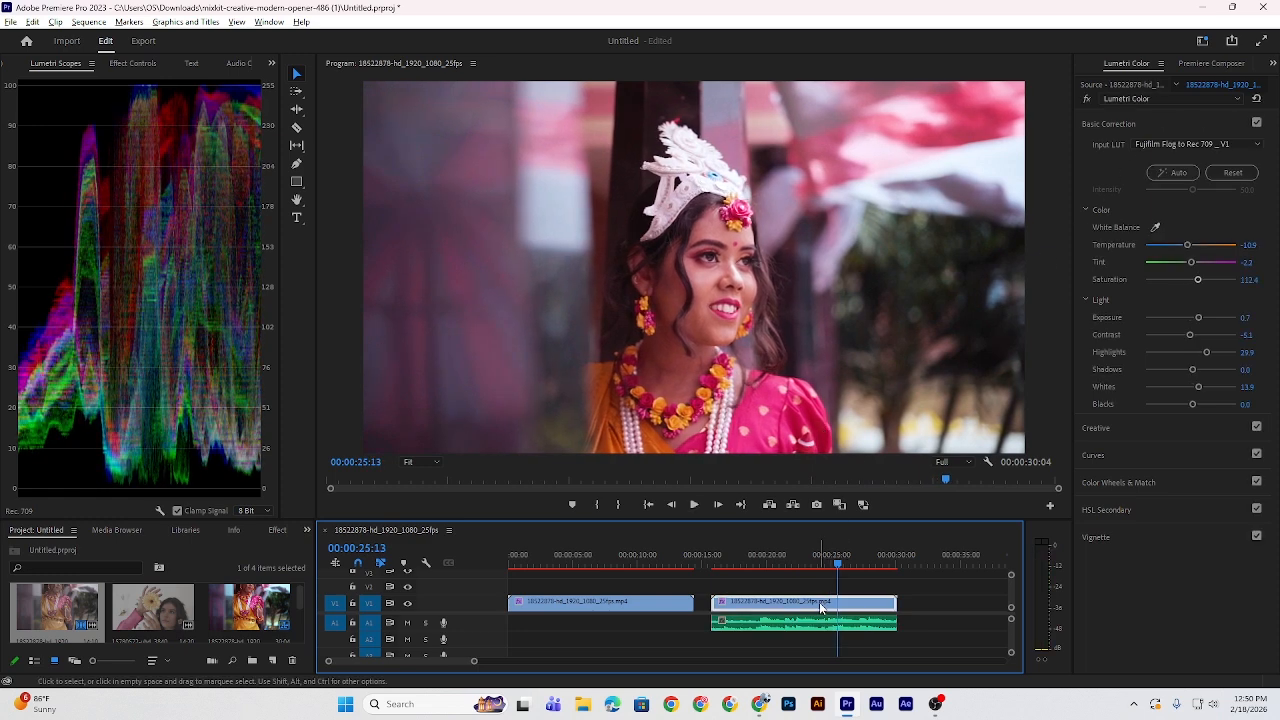
{"action": "left_click", "coordinate": [1257, 123]}
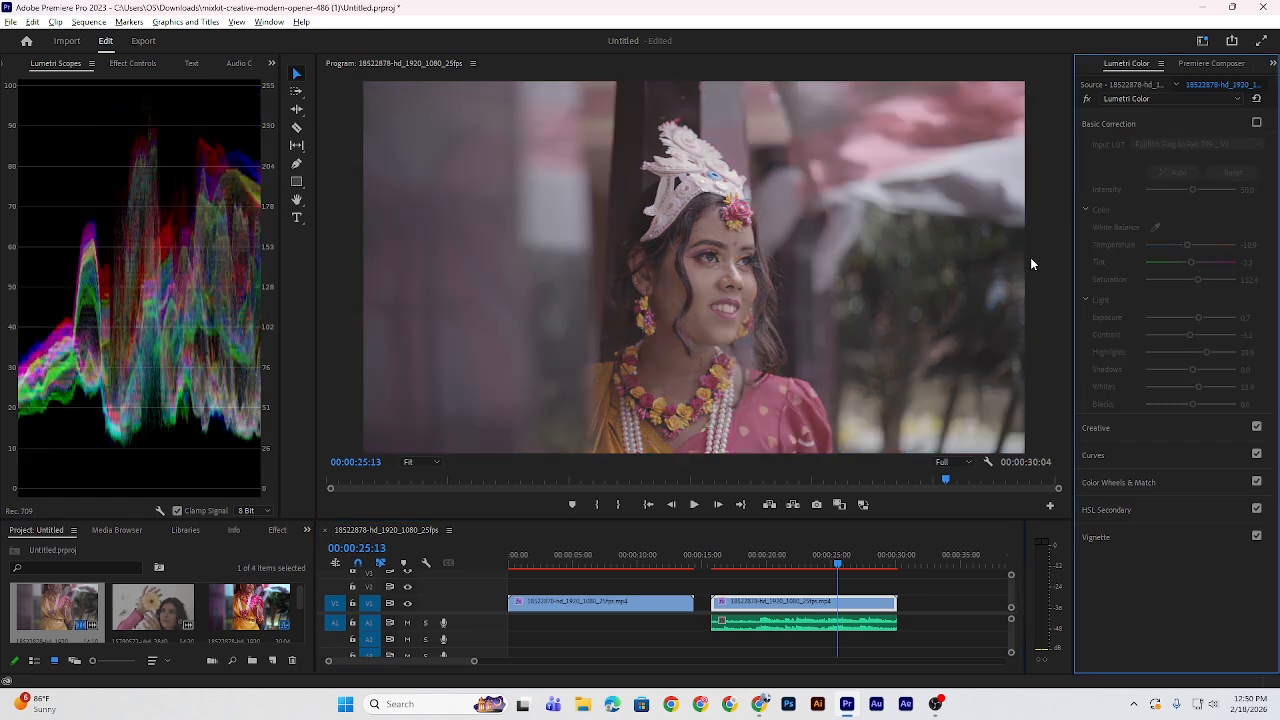
{"action": "left_click_drag", "start_coordinate": [817, 564], "coordinate": [717, 596]}
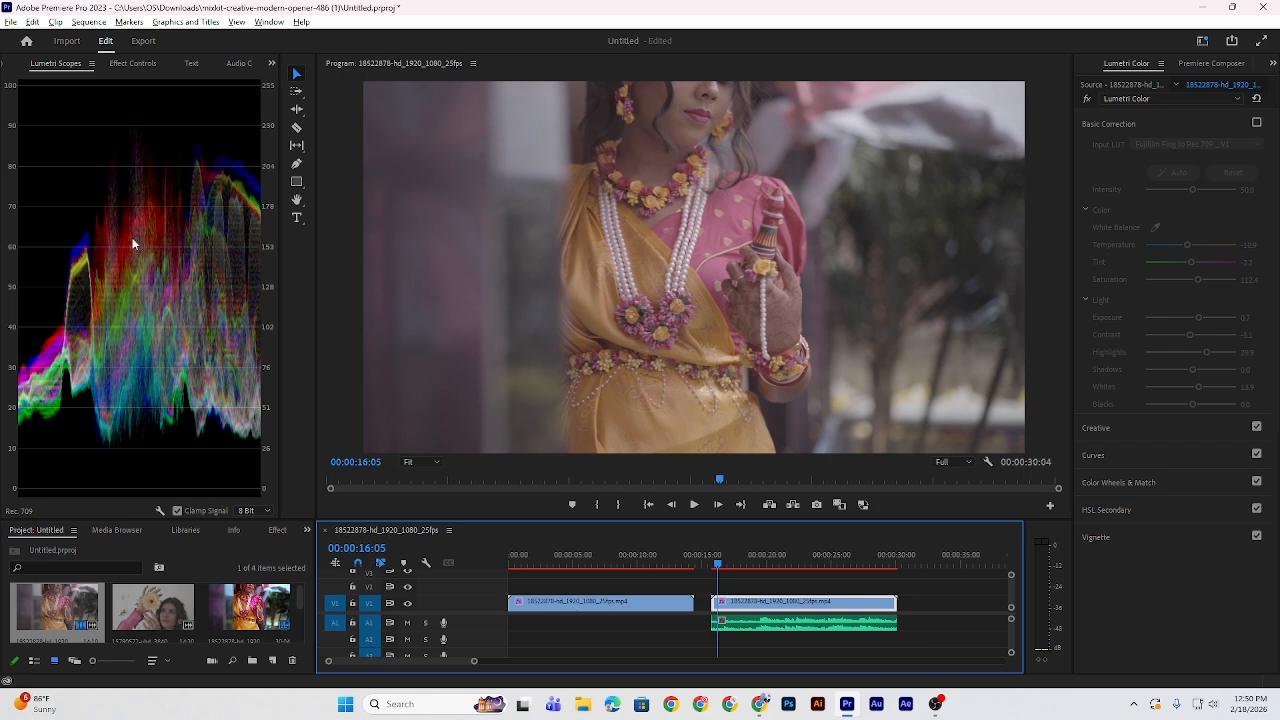
{"action": "key", "text": "space"}
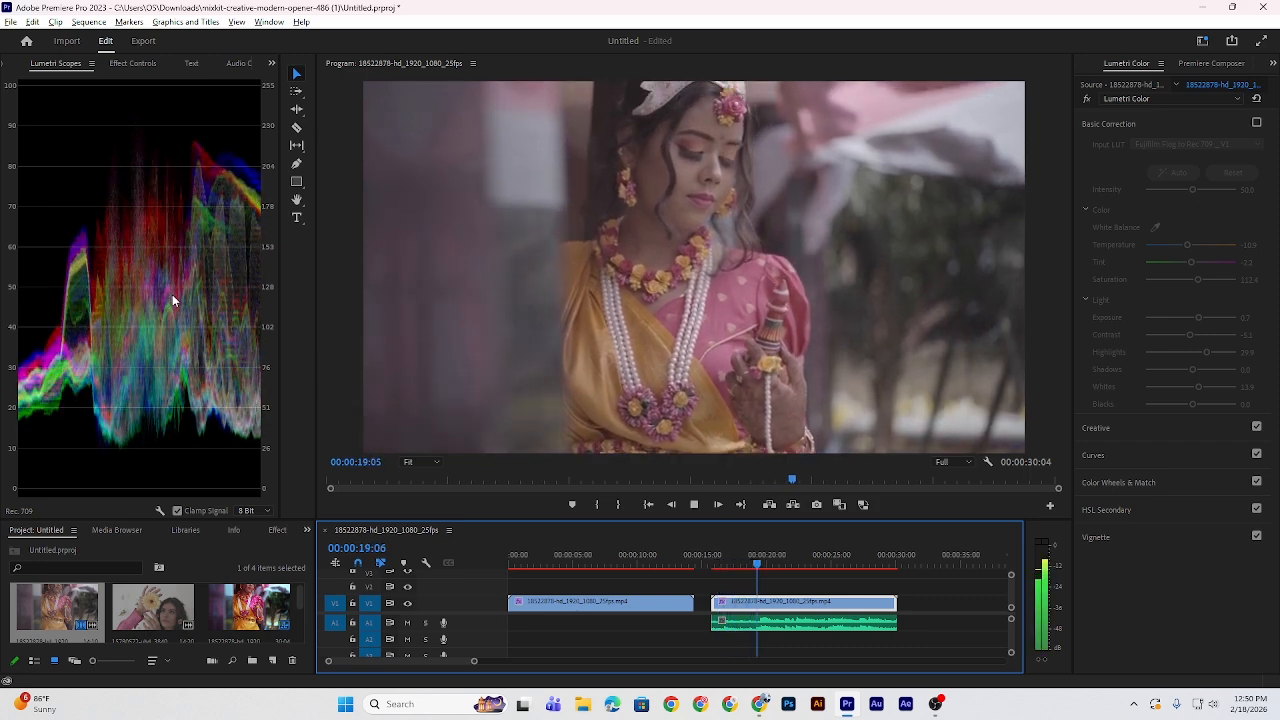
{"action": "key", "text": "space"}
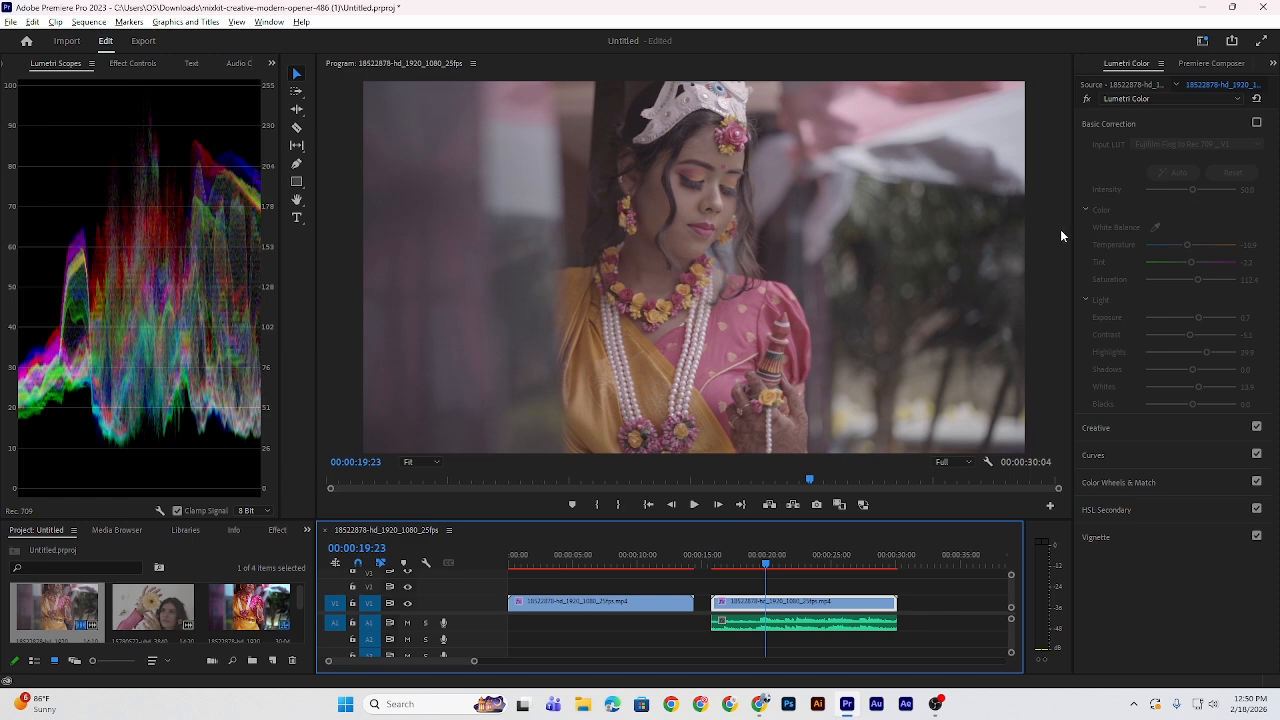
{"action": "left_click", "coordinate": [1257, 122]}
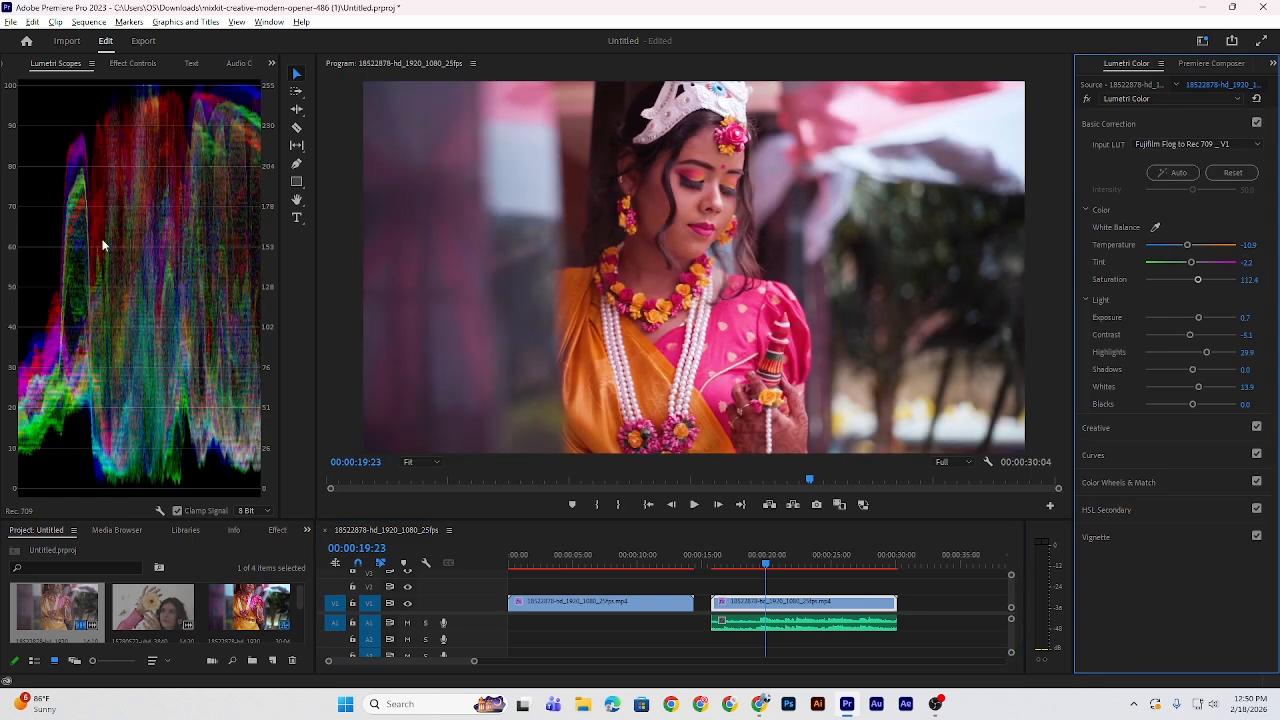
Step: Play the graded second clip up to 00:00:24:04 and compare that frame with Basic Correction off and on
{"action": "left_click_drag", "start_coordinate": [745, 566], "coordinate": [727, 580]}
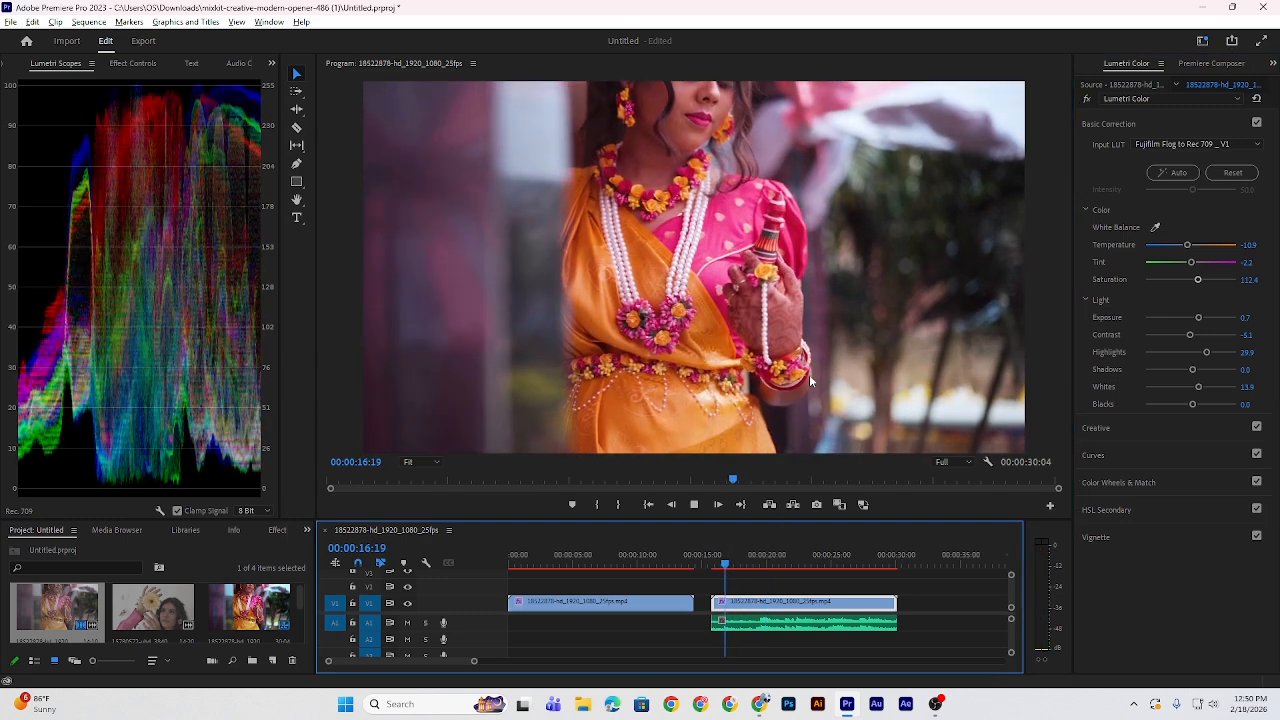
{"action": "key", "text": "space"}
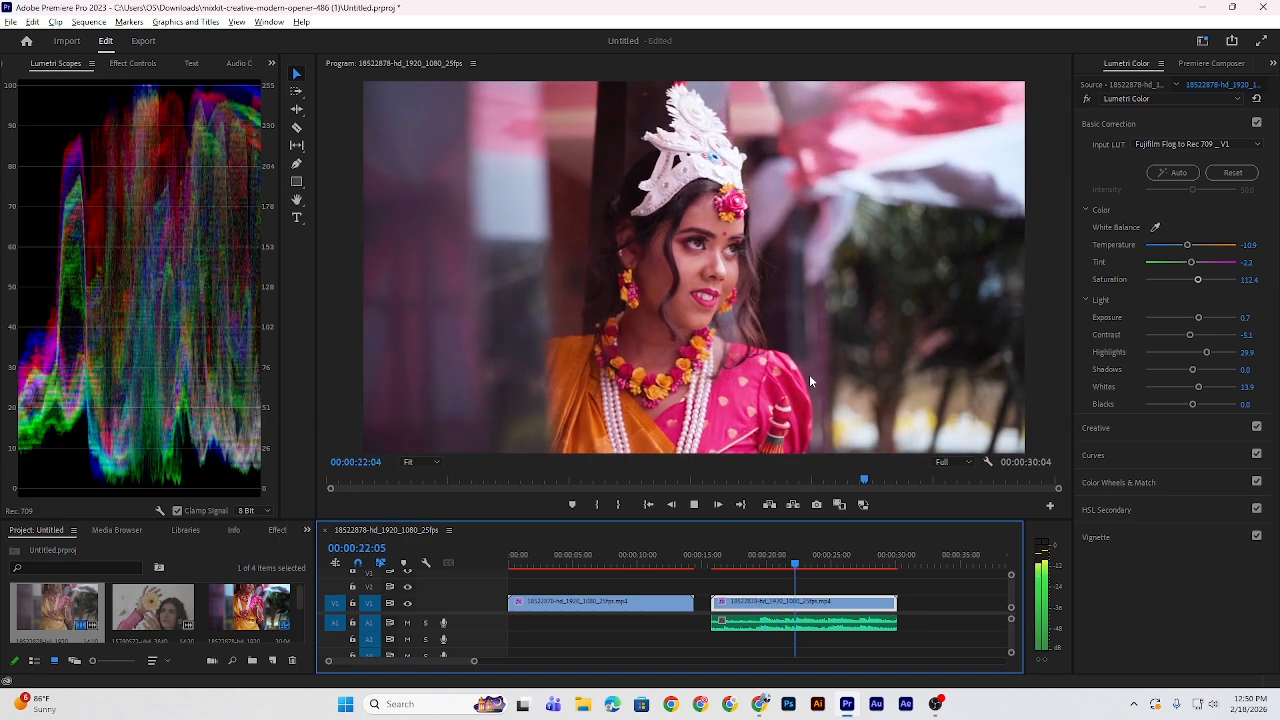
{"action": "key", "text": "space"}
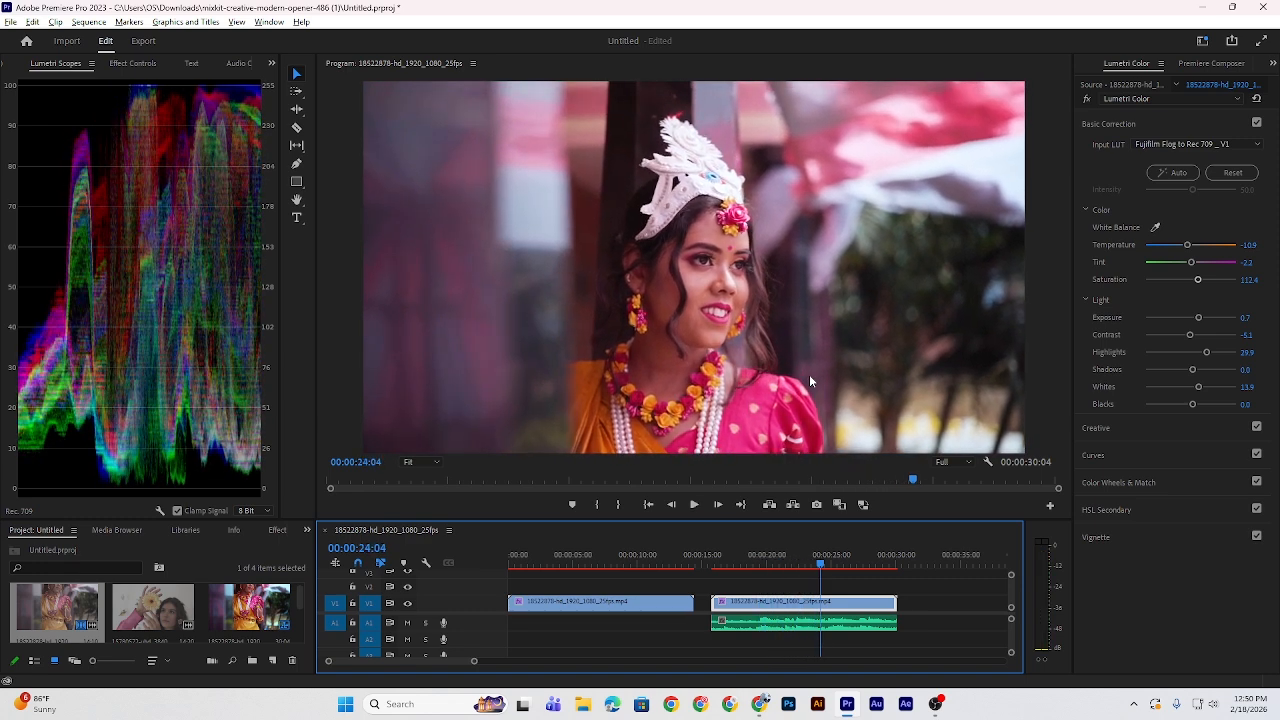
{"action": "left_click", "coordinate": [1257, 123]}
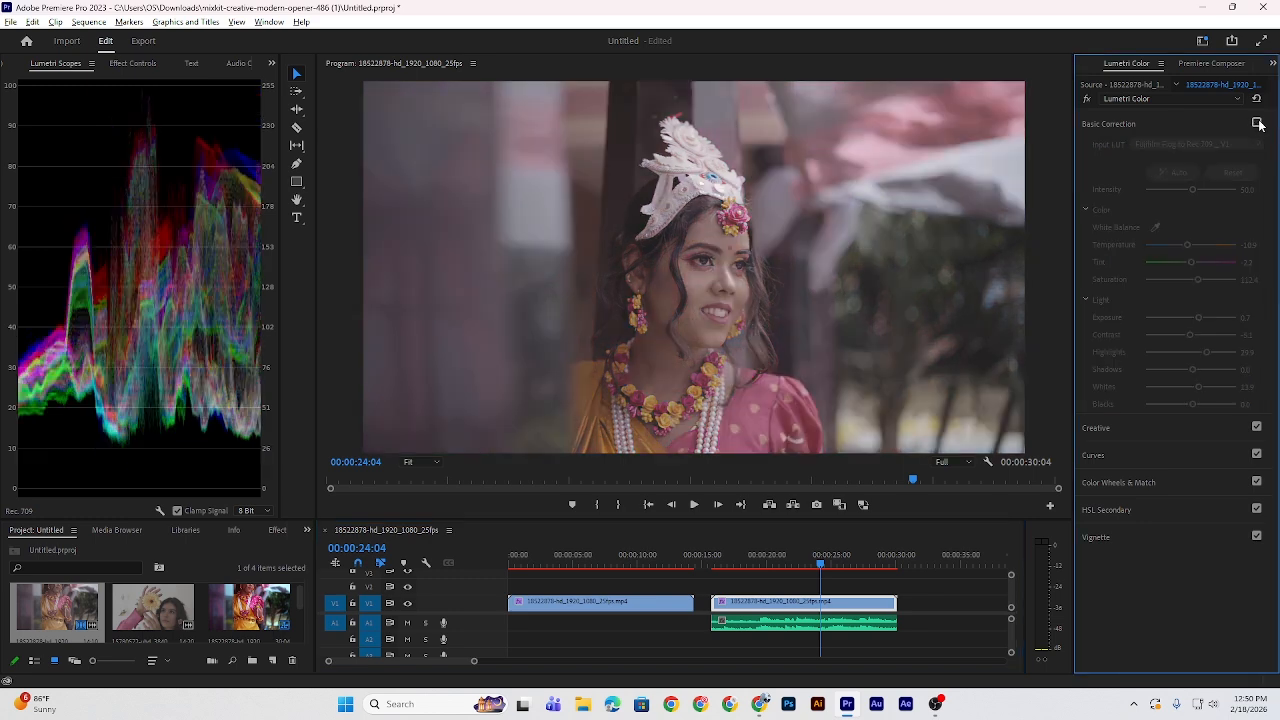
{"action": "left_click", "coordinate": [1257, 123]}
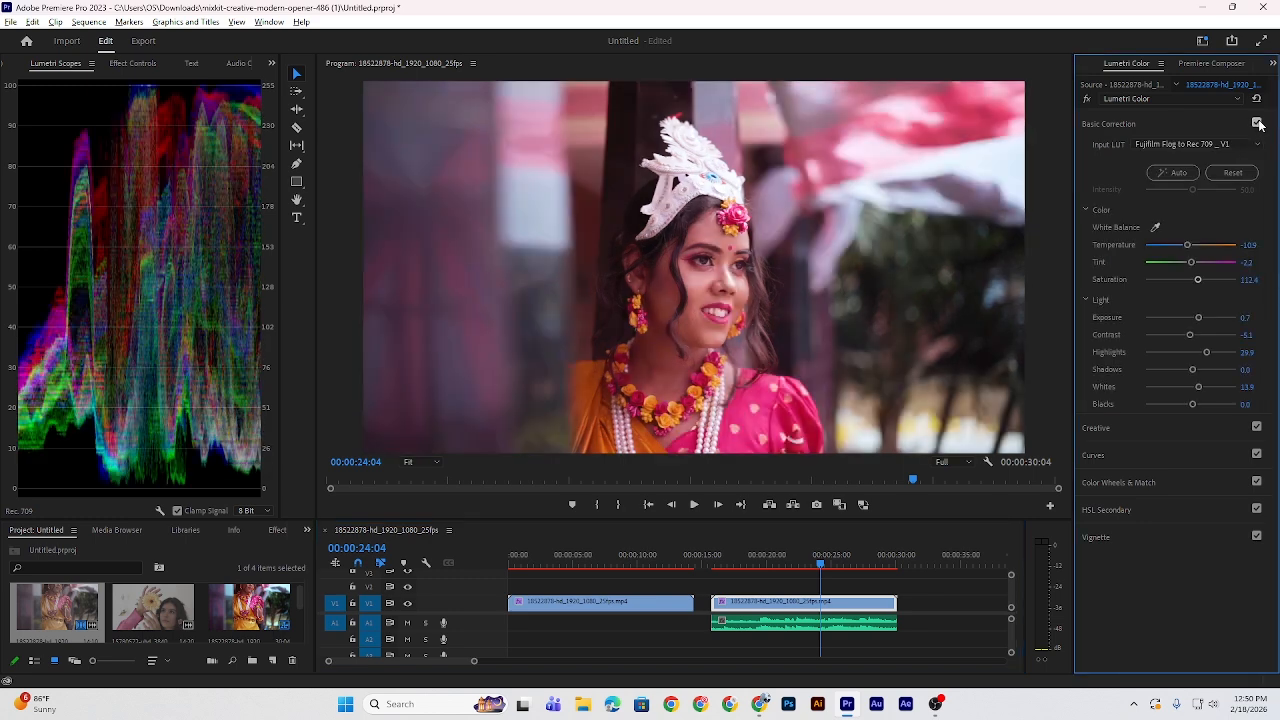
{"action": "left_click", "coordinate": [1257, 123]}
{"action": "left_click", "coordinate": [1257, 123]}
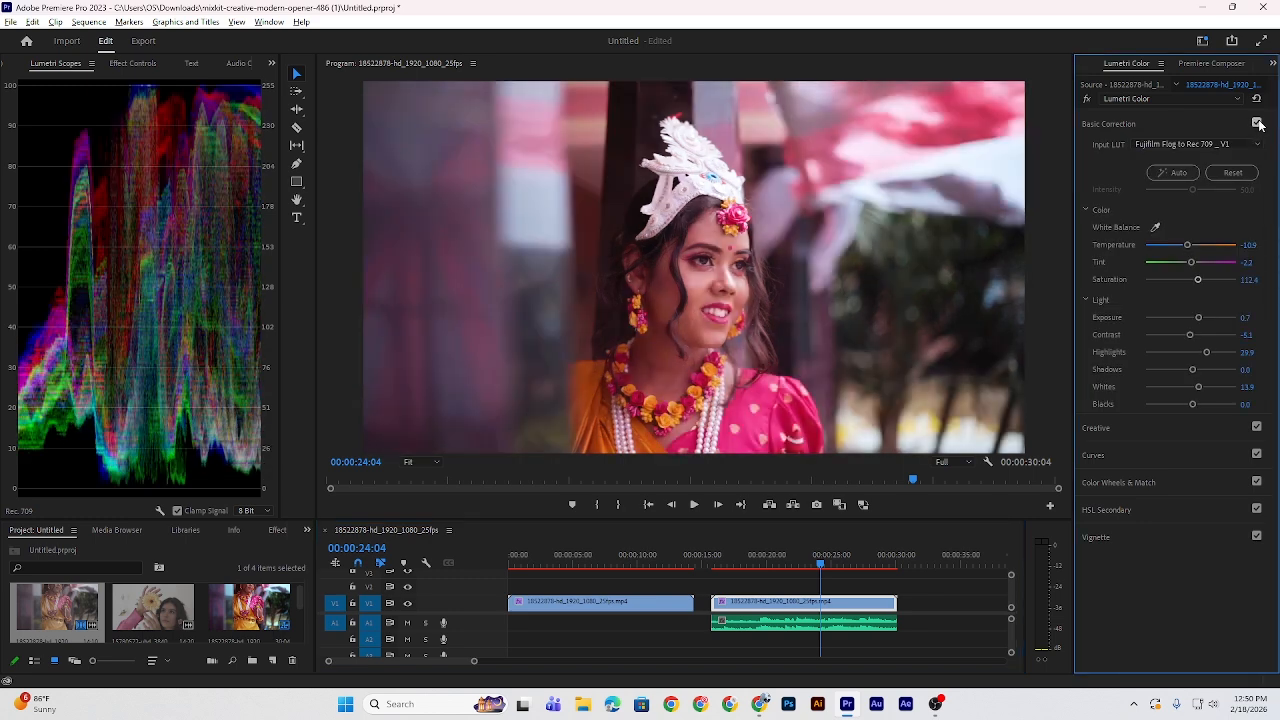